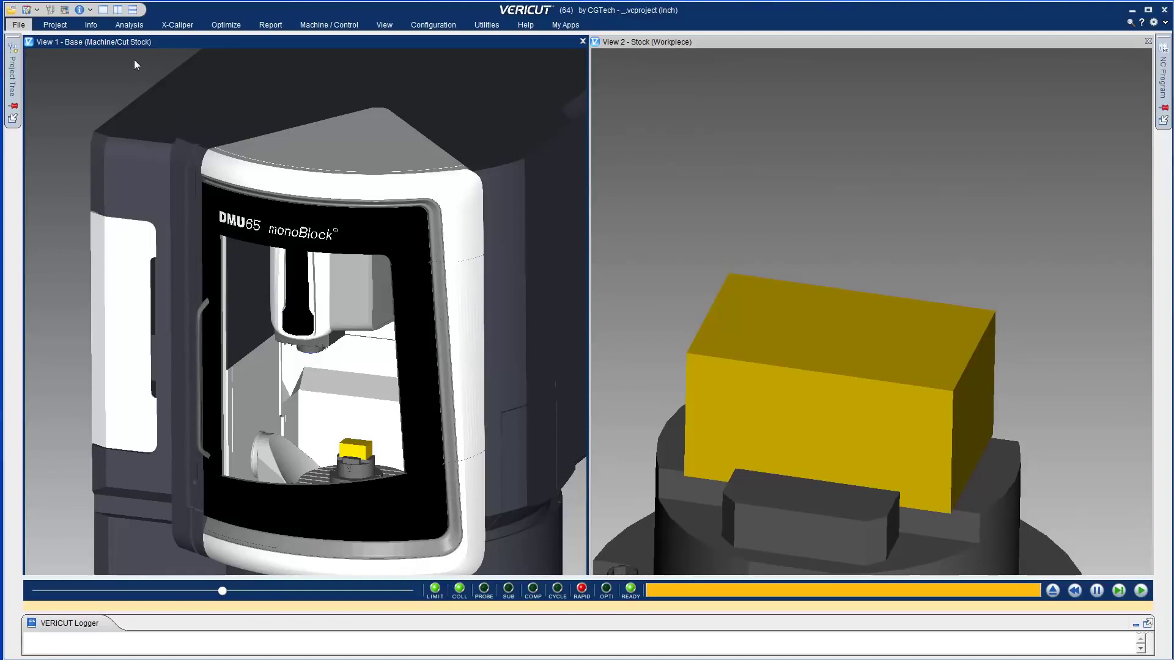
Step: Display the NC program HUD and all three status HUDs pinned to the views, and run the machining simulation
left_click(94, 24)
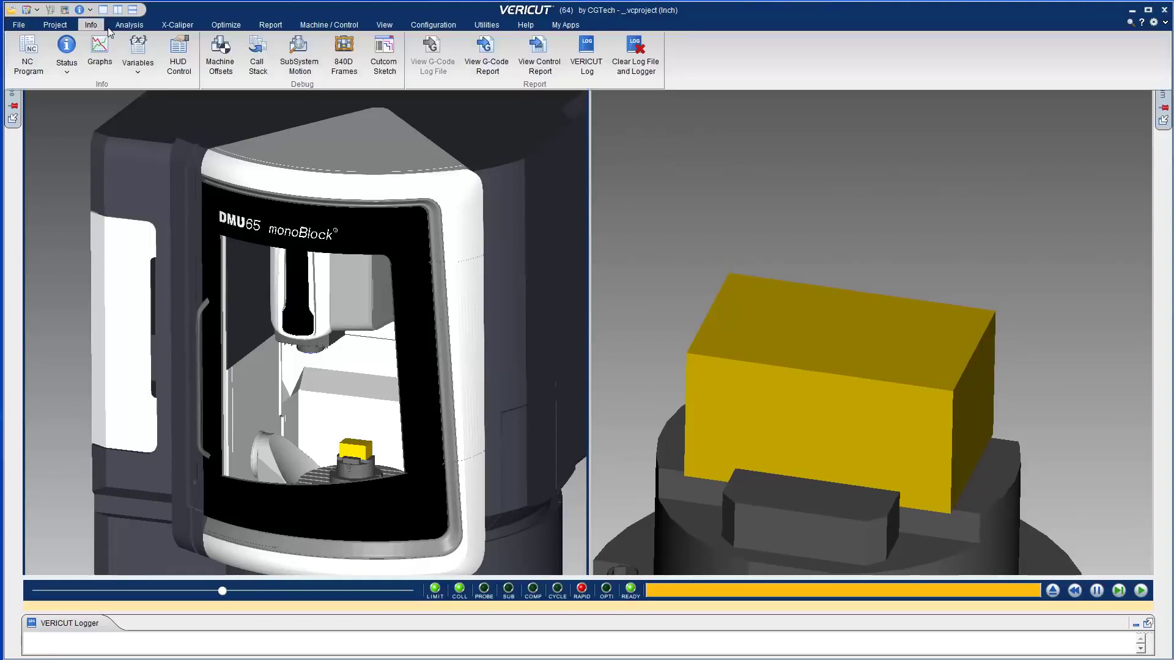
left_click(178, 55)
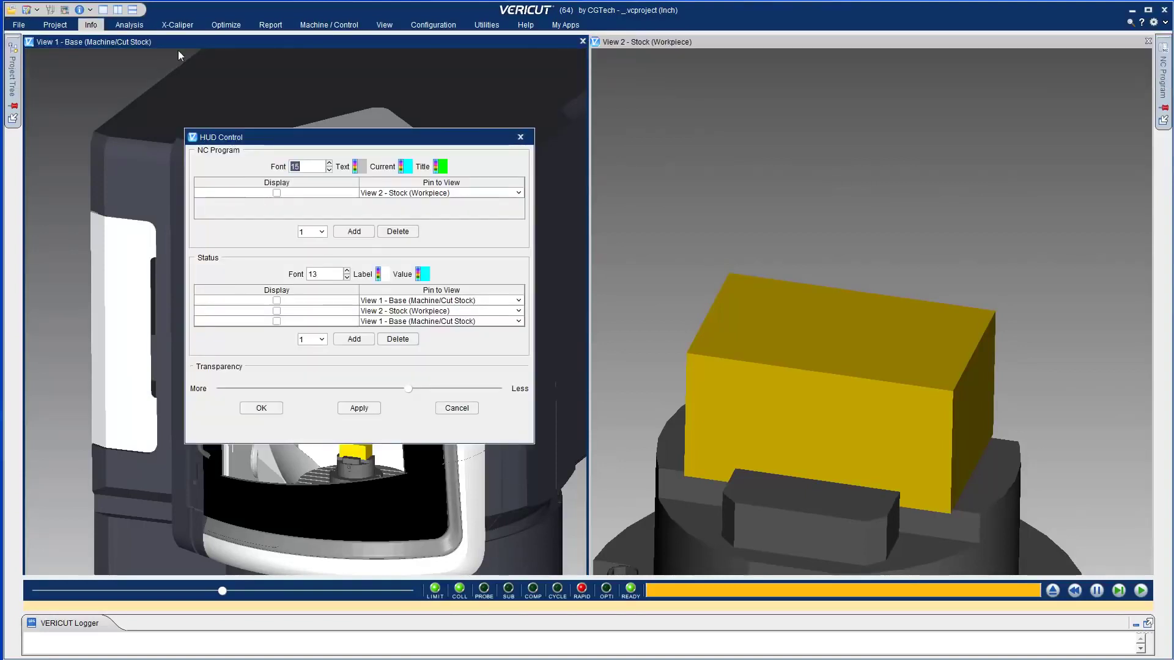
left_click(276, 194)
left_click(276, 300)
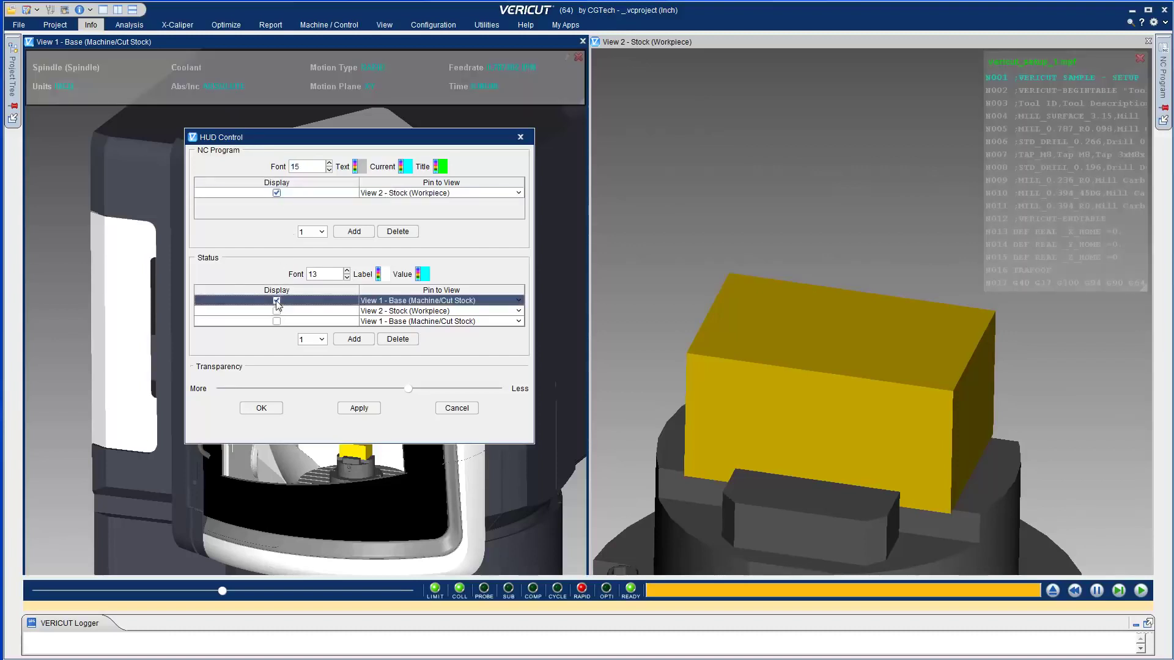
left_click(276, 311)
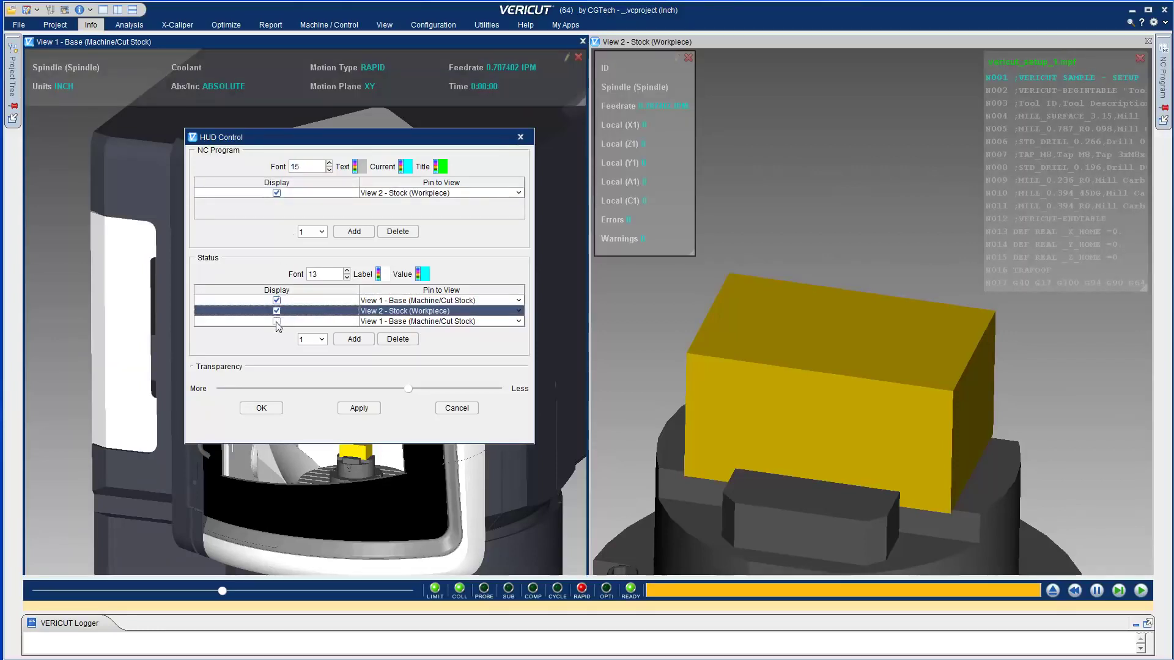
left_click(277, 321)
left_click(263, 409)
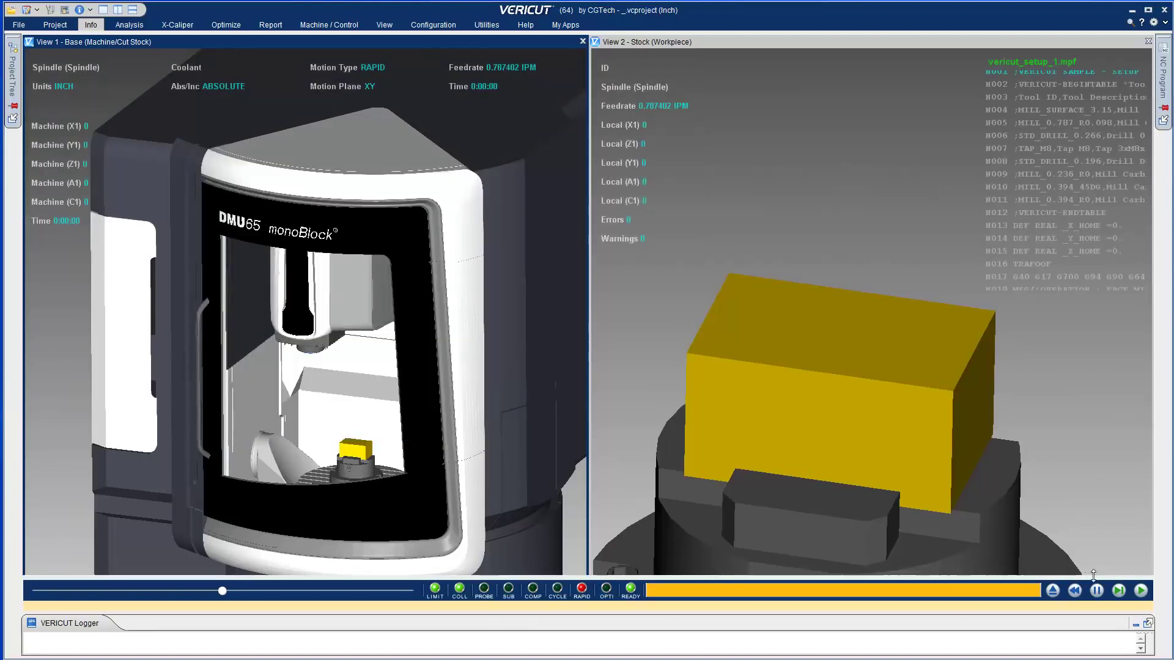
left_click(1142, 591)
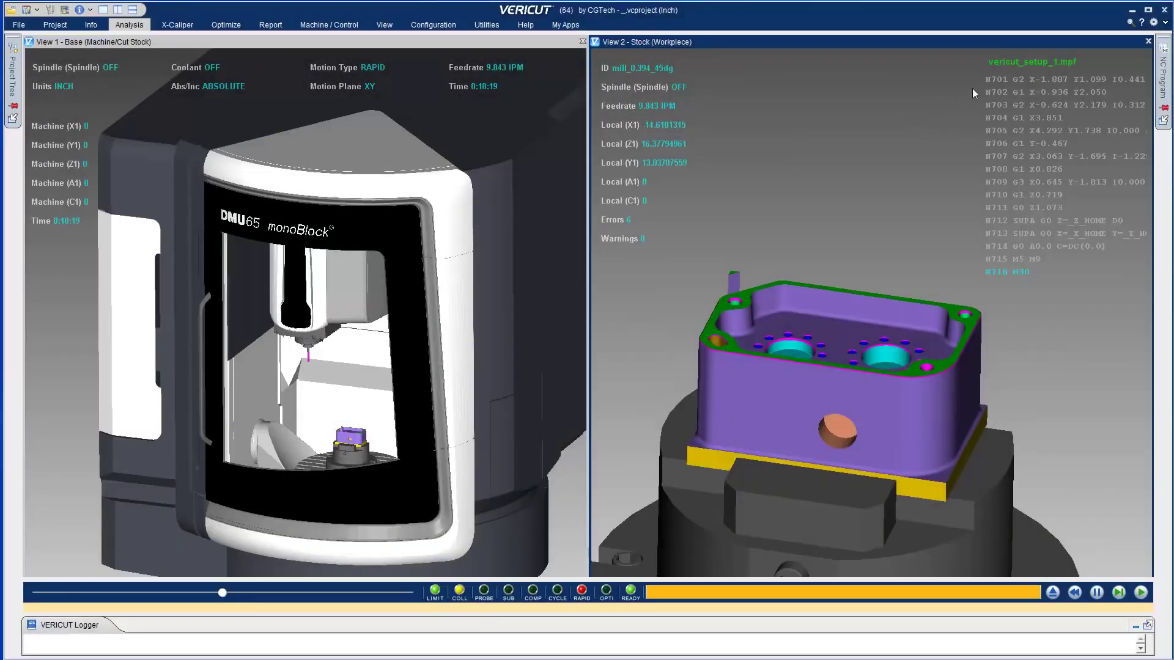
Step: Search the commands for "au" and open AUTO-DIFF from the matches
left_click(1131, 23)
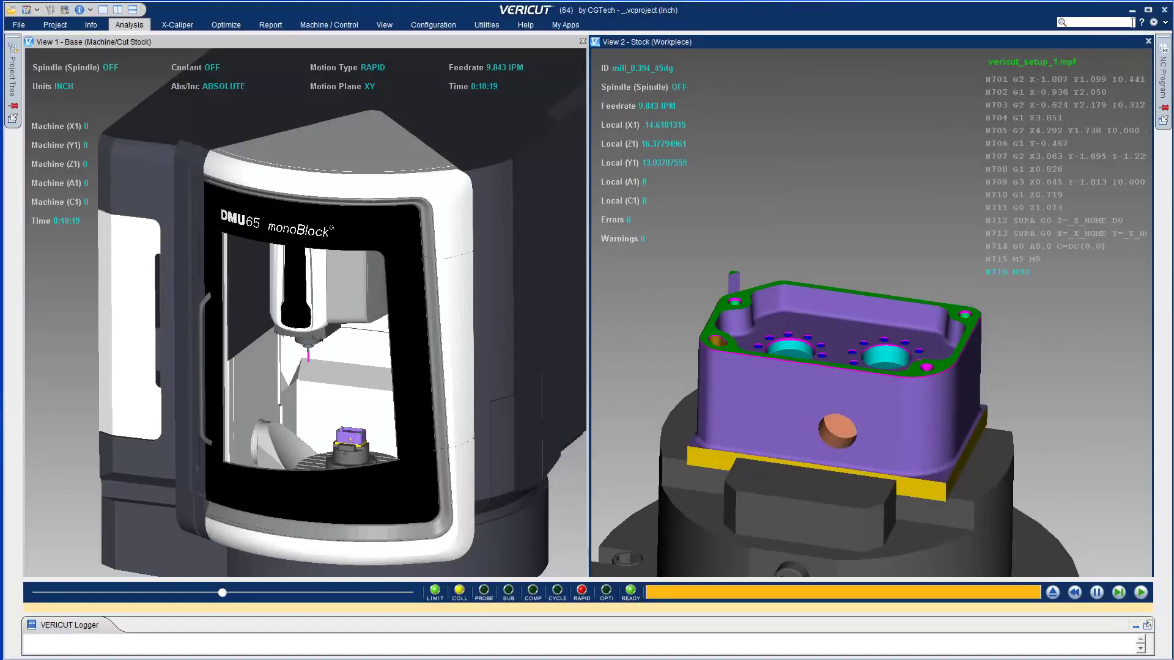
type("au")
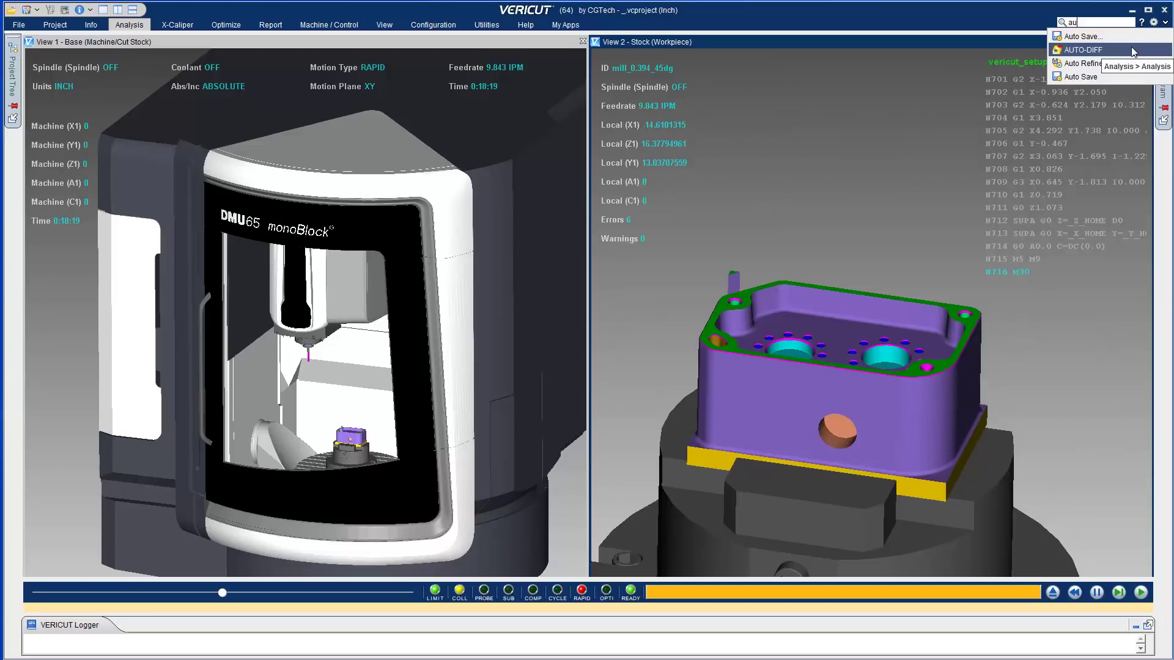
left_click(1133, 52)
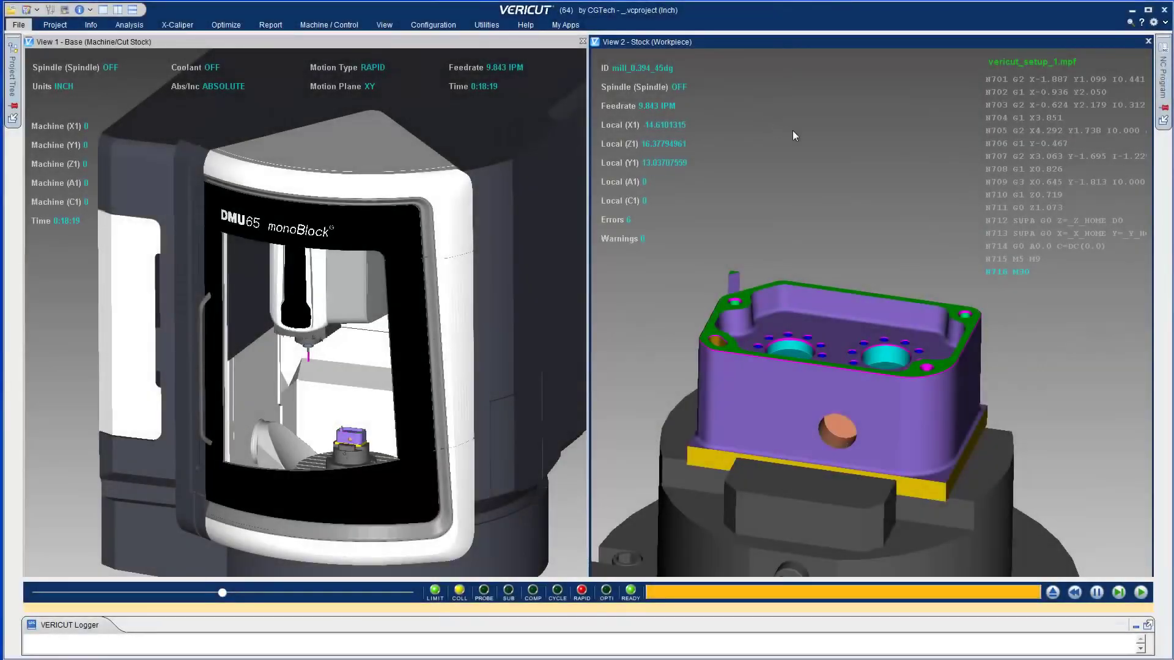
Step: Add the Properties command to the radial popup menu and reopen that menu in the Stock (Workpiece) view
right_click(803, 138)
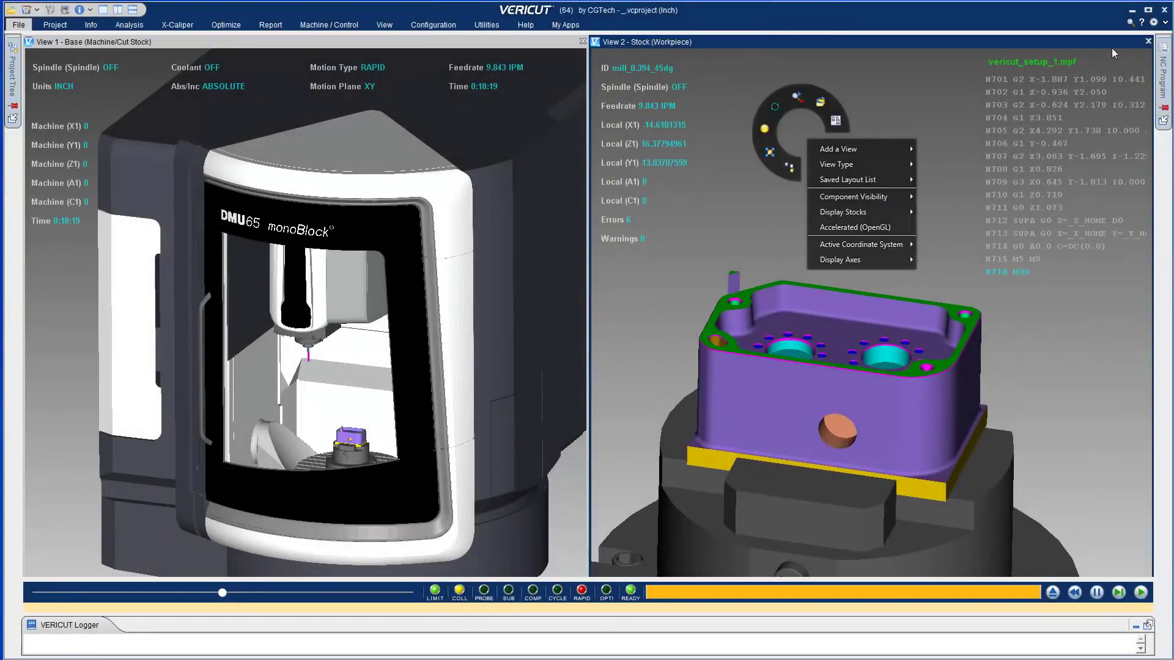
left_click(1153, 22)
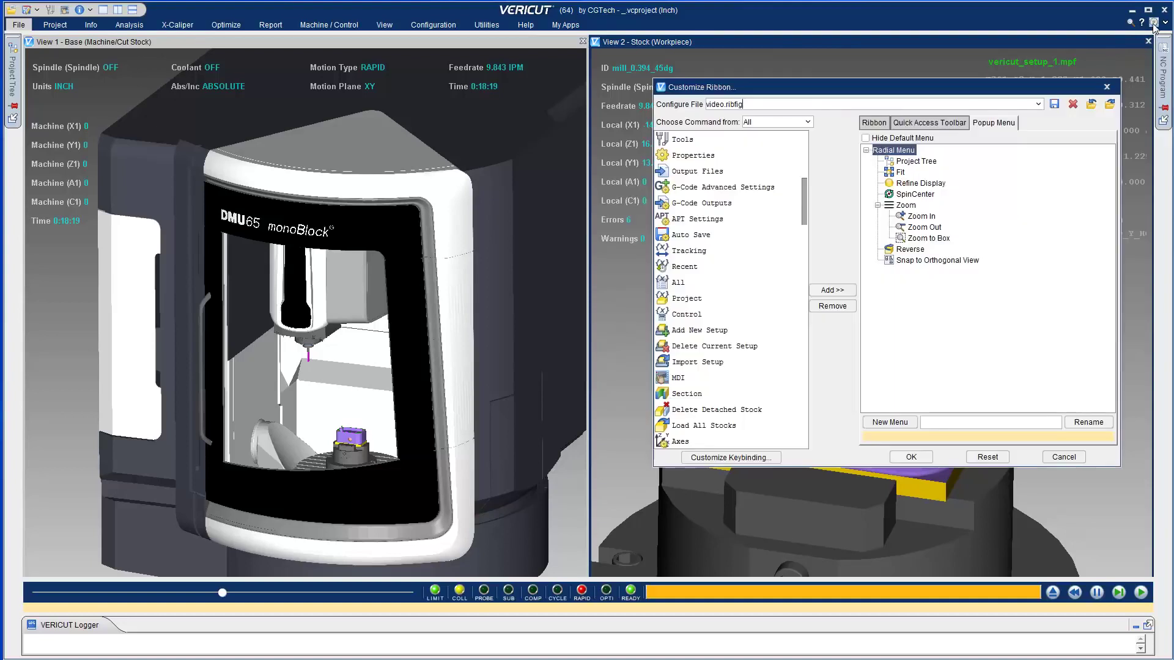
left_click(710, 158)
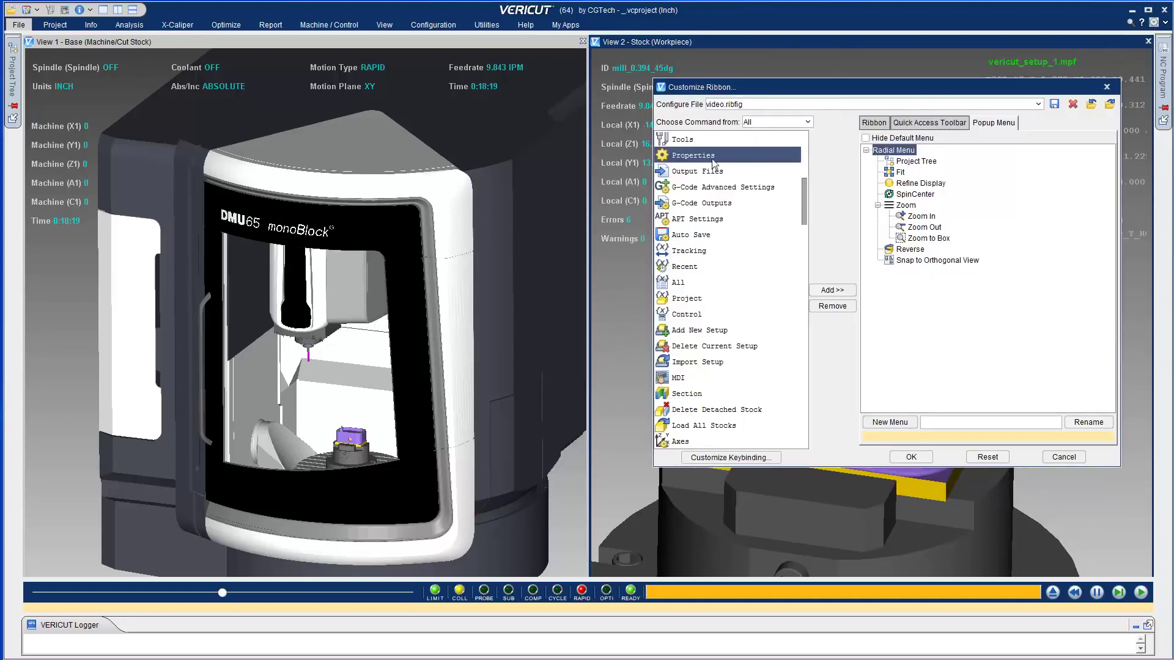
left_click(835, 295)
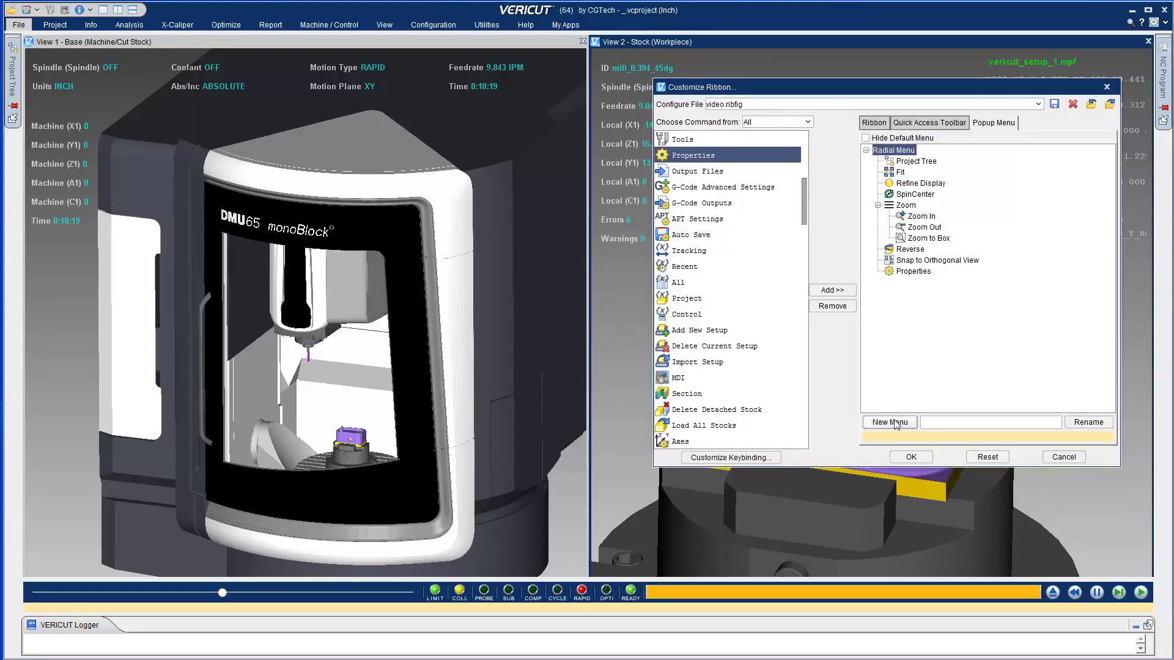
left_click(911, 457)
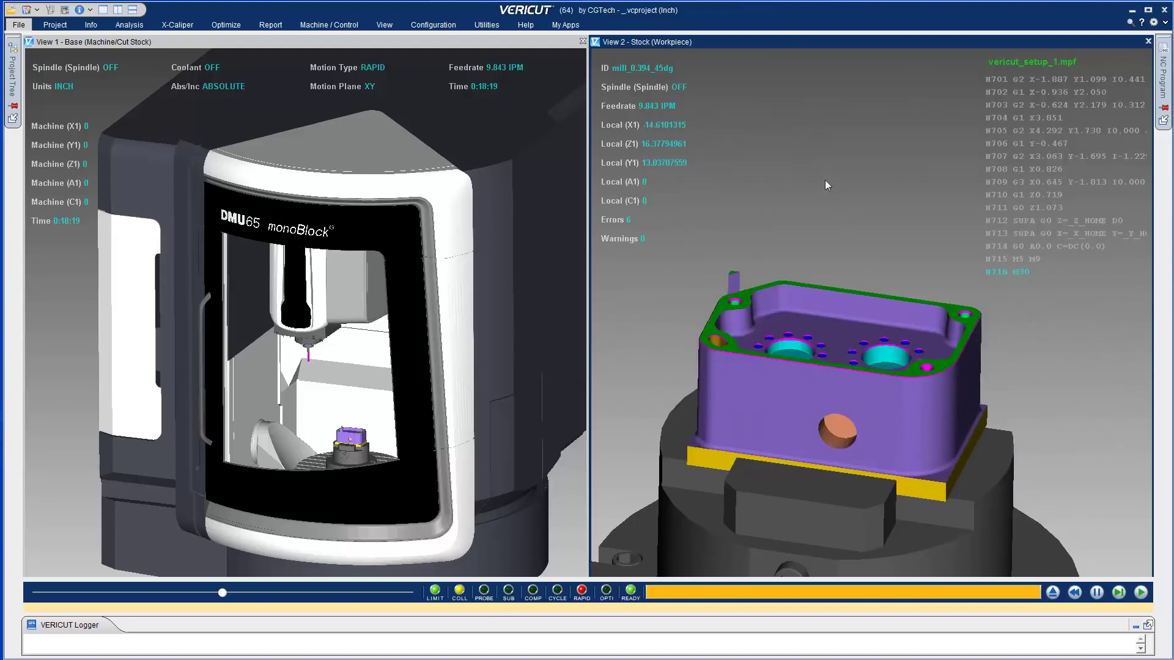
right_click(808, 140)
left_click(841, 126)
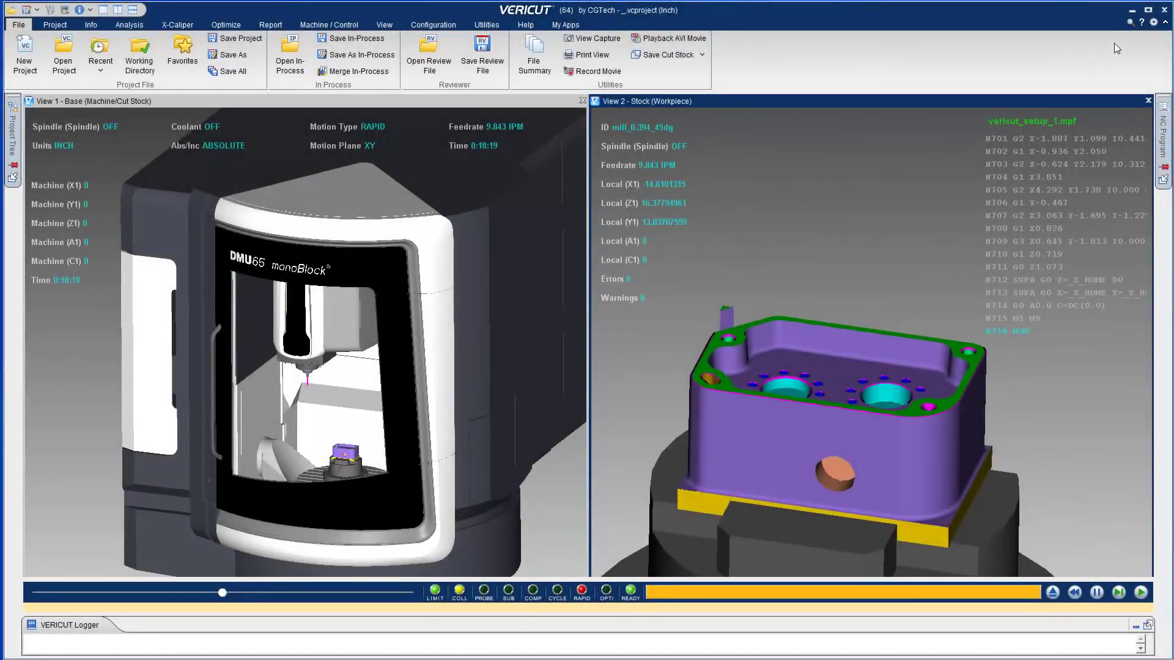
Step: Review the NotePad custom button's settings in the My Apps ribbon group Applications, and launch NotePad from it
left_click(1154, 22)
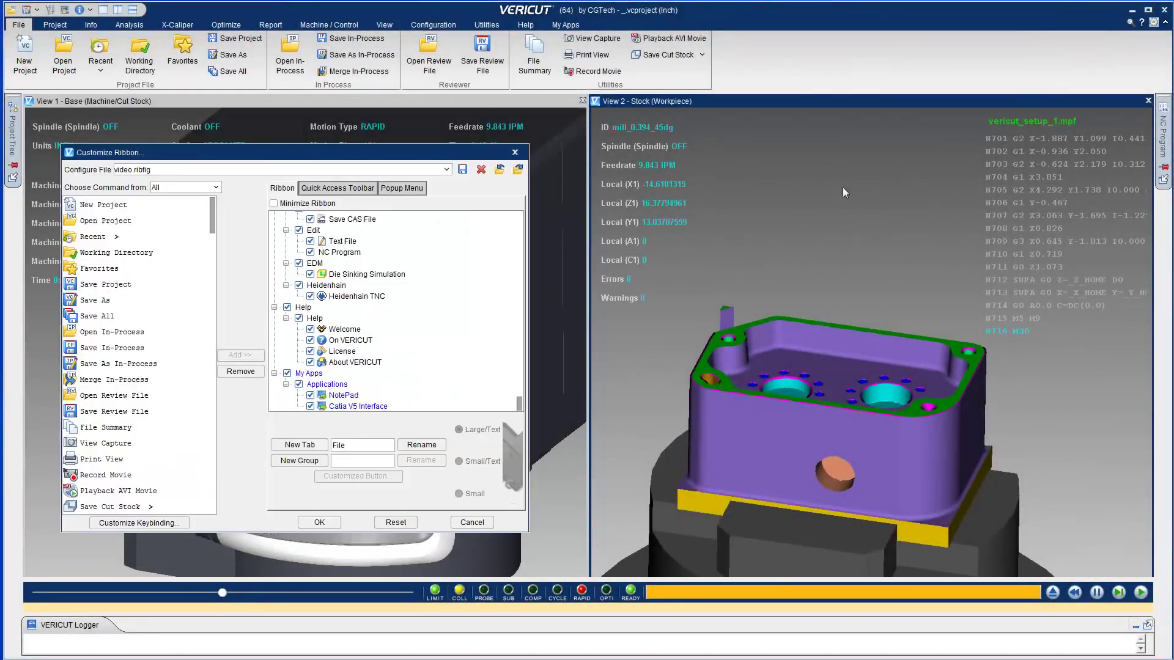
left_click(343, 395)
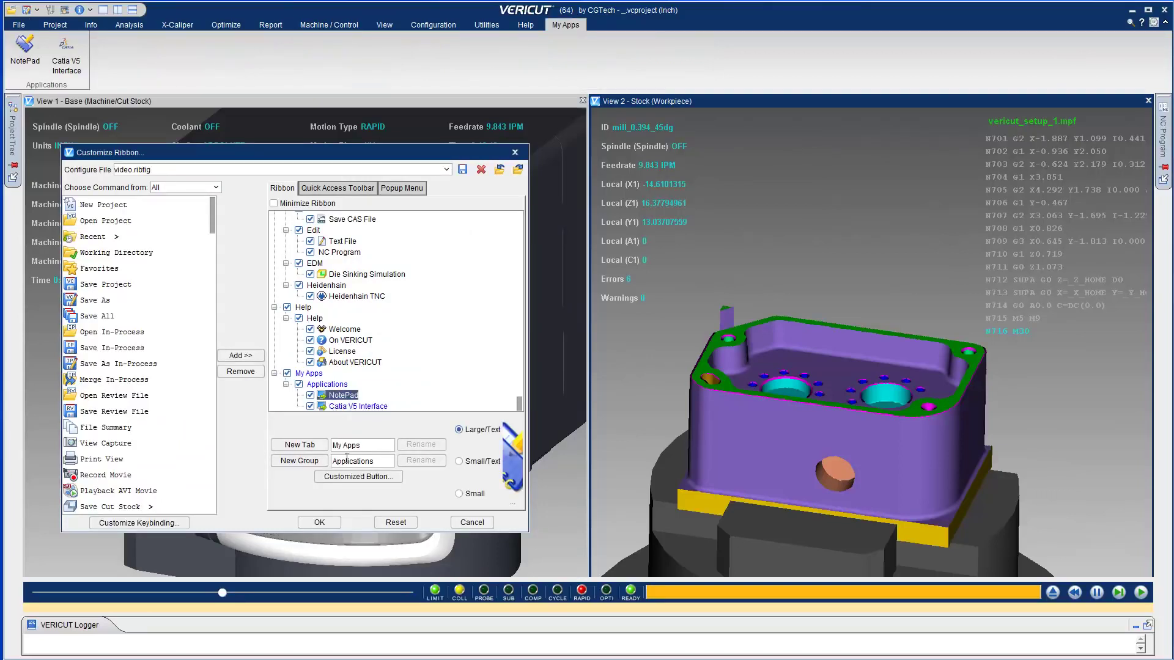
left_click(356, 478)
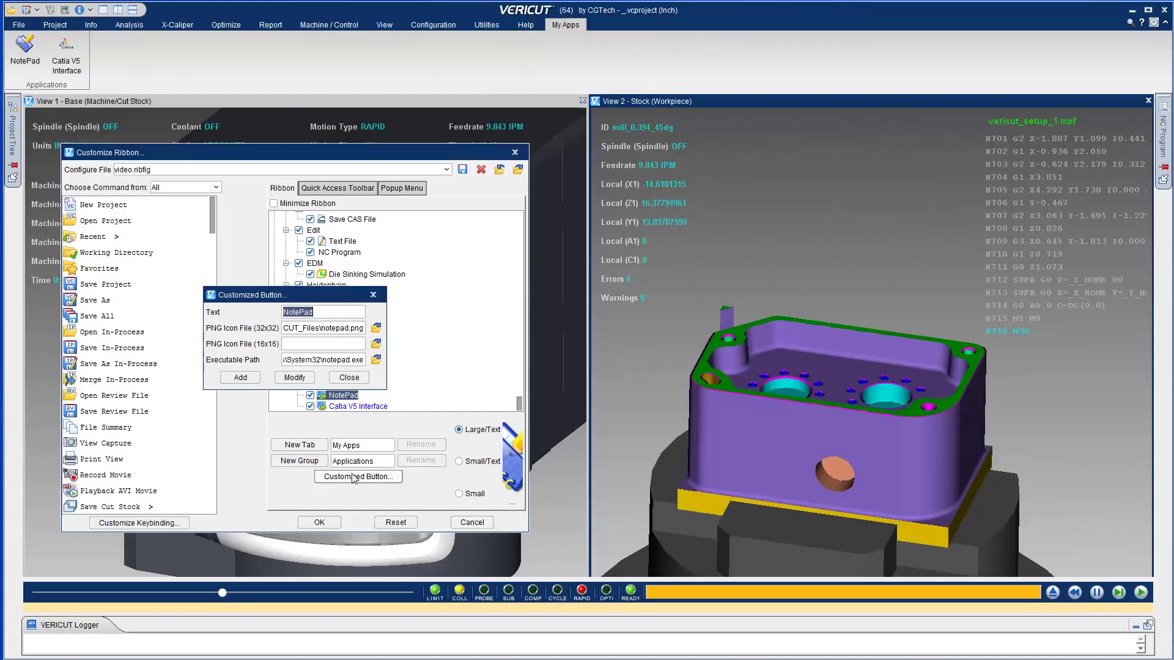
left_click(349, 378)
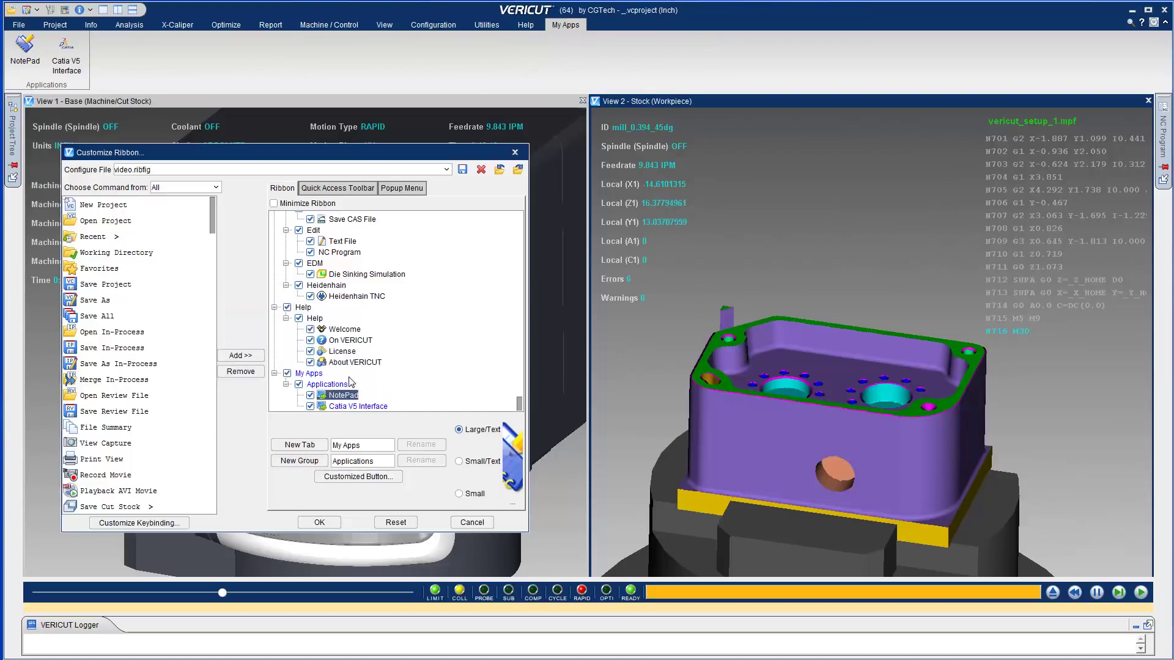
left_click(317, 524)
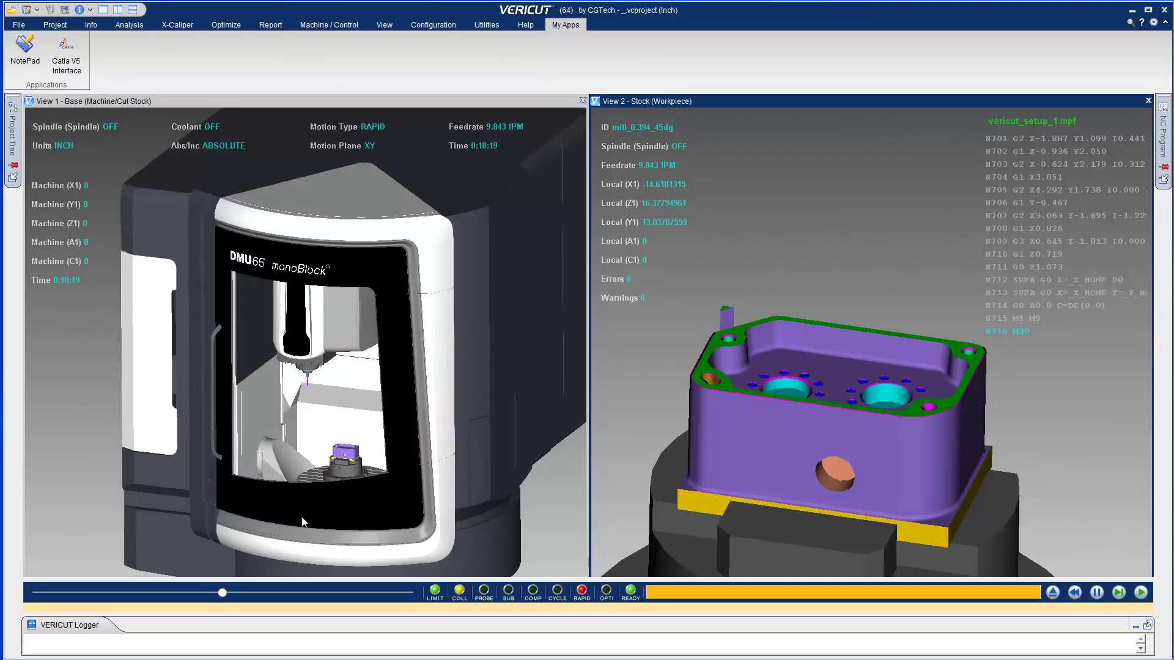
left_click(38, 59)
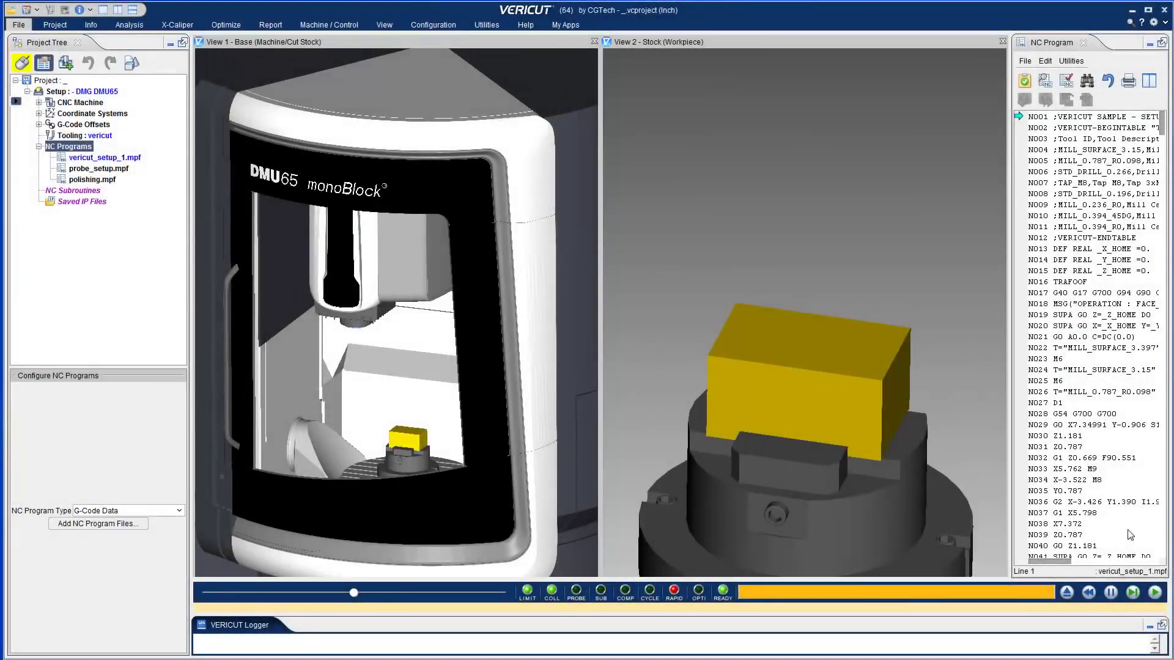
Step: Simulate vericut_setup_1.mpf and step back through its flagged error lines to N023 before resuming the run
left_click(1154, 592)
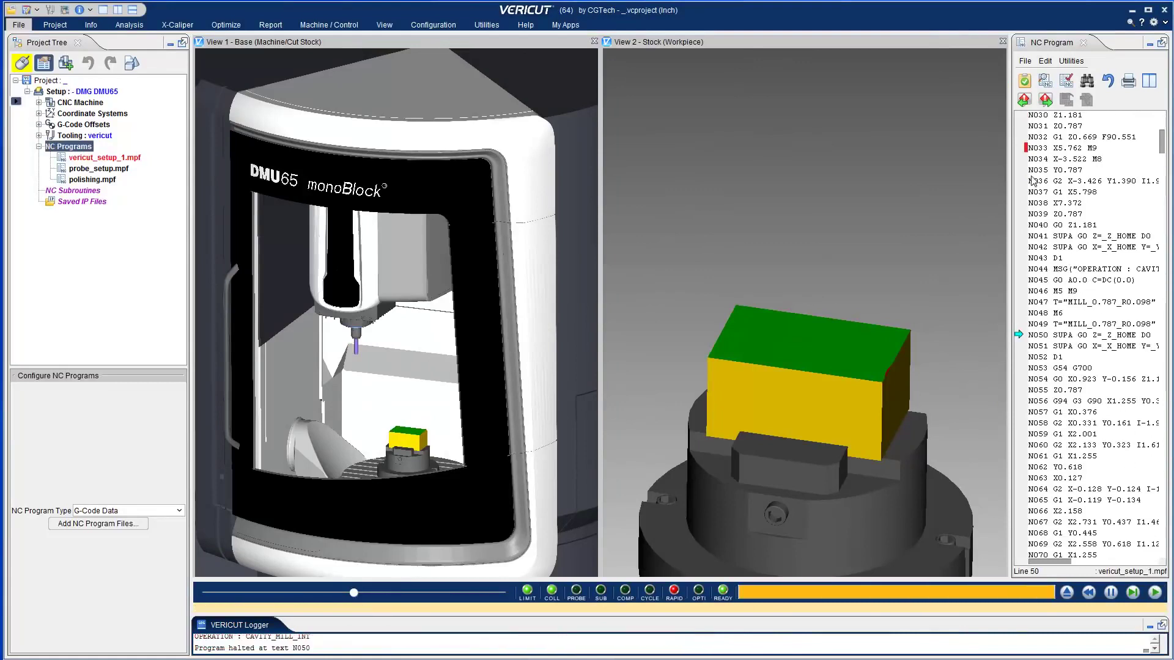
mouse_move(1029, 153)
left_click(1025, 100)
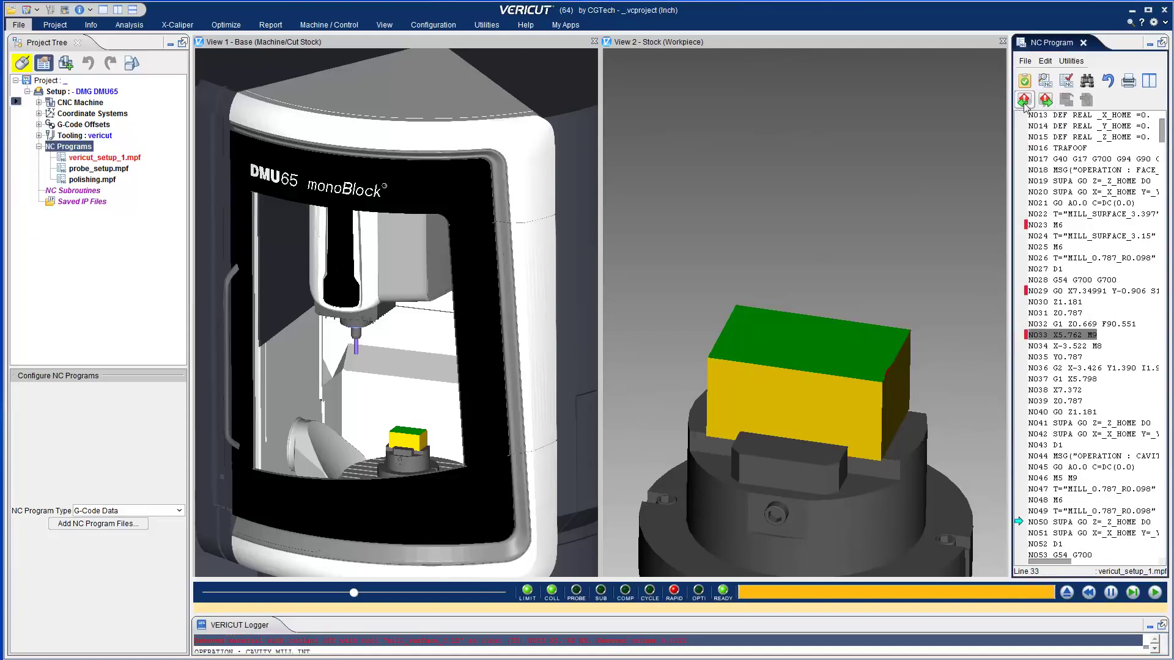
left_click(1025, 99)
left_click(1024, 100)
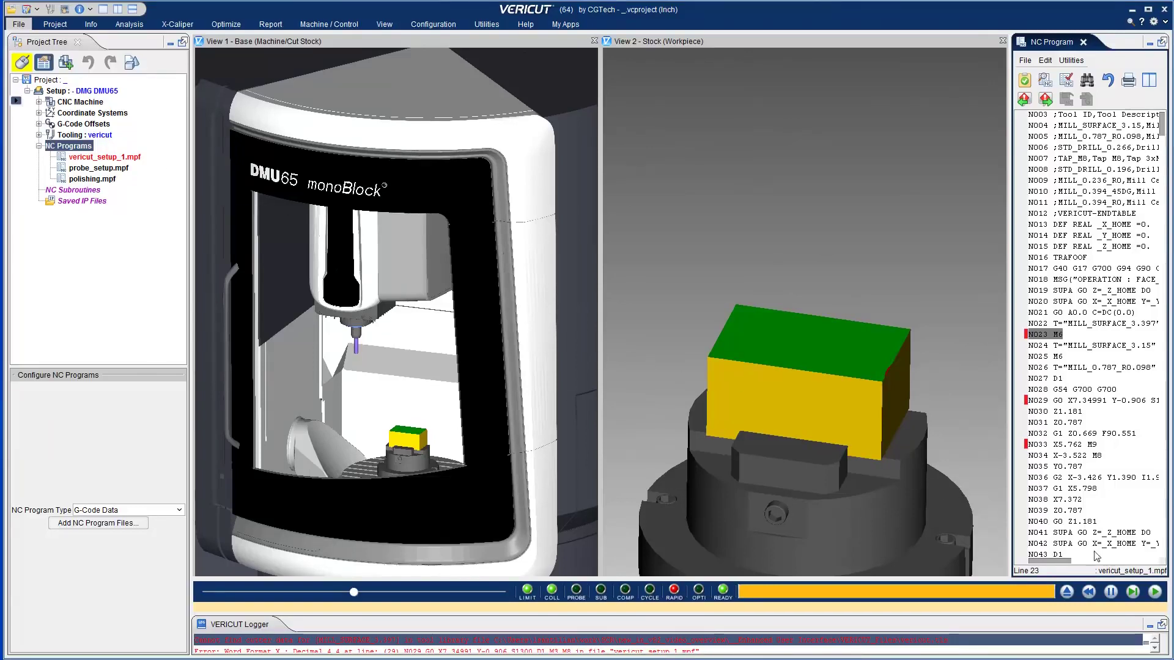
left_click(1155, 591)
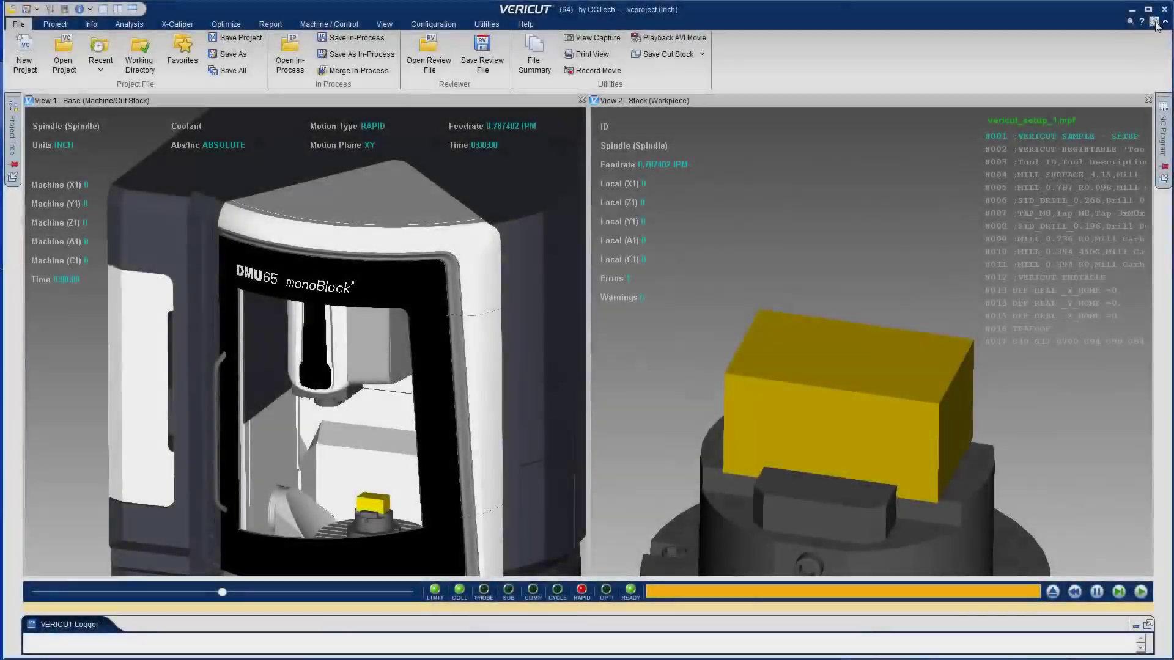
Step: In the keybinding customization, assign the File command Open Project to Ctrl+O
left_click(1154, 23)
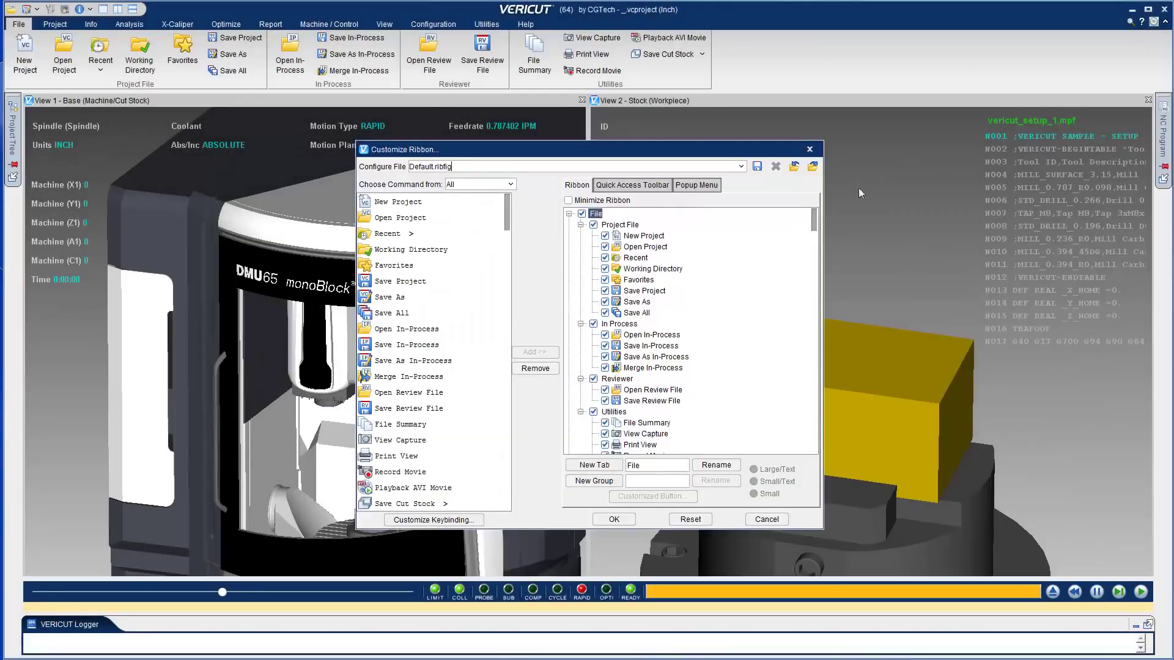
left_click(433, 520)
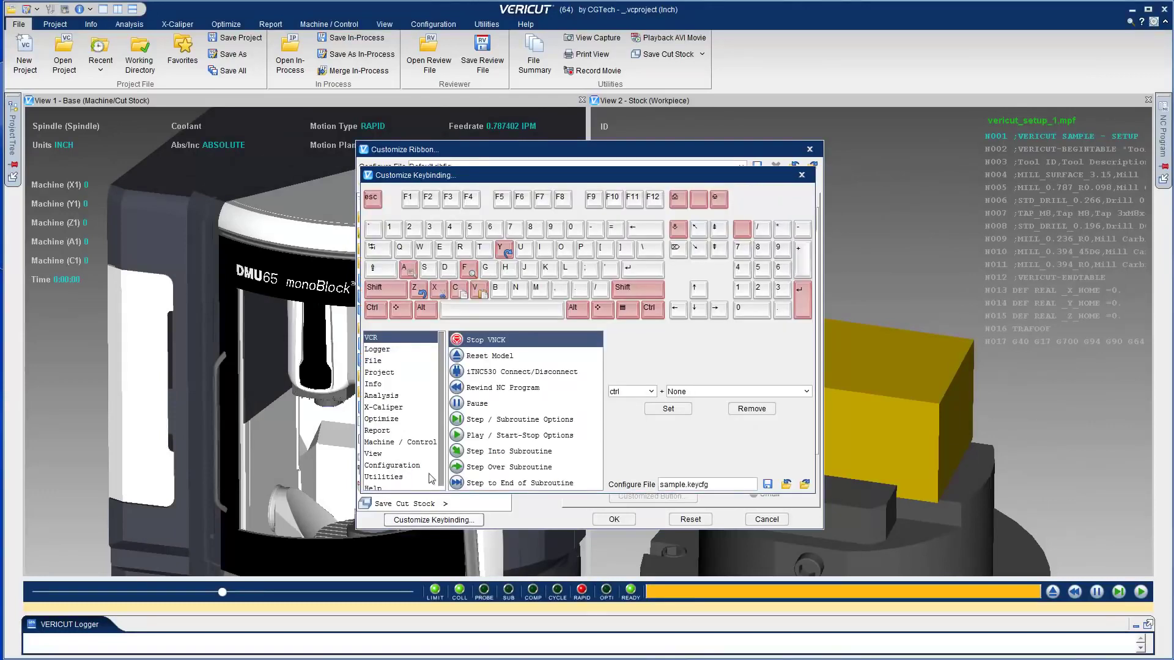
left_click(378, 362)
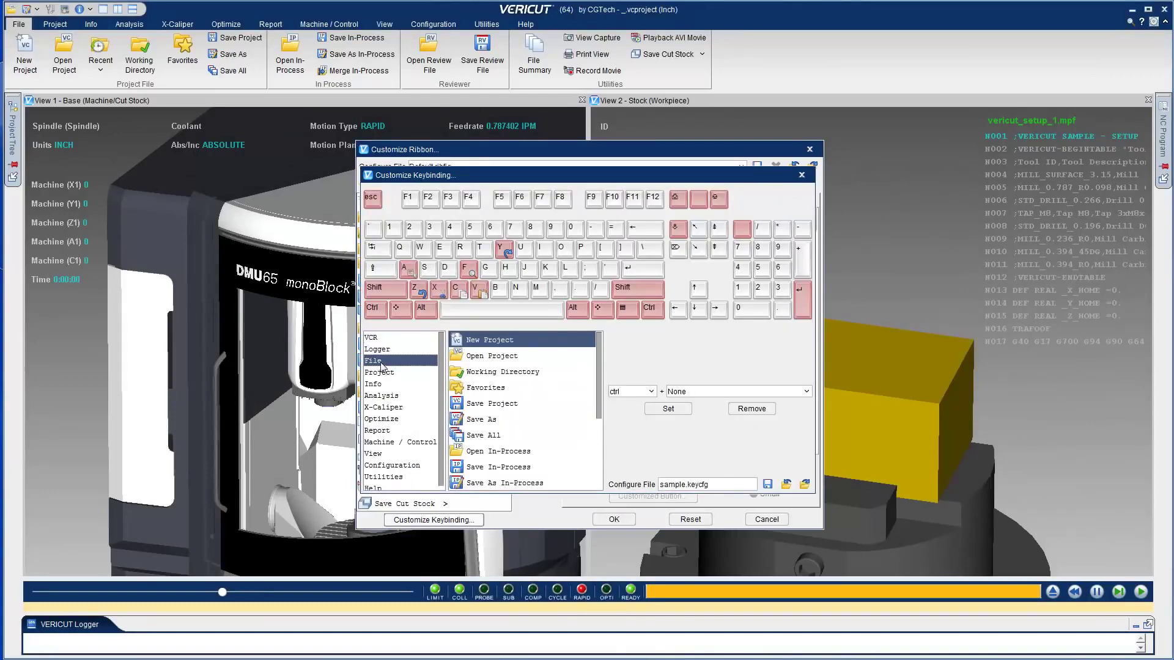
left_click(489, 356)
left_click(562, 248)
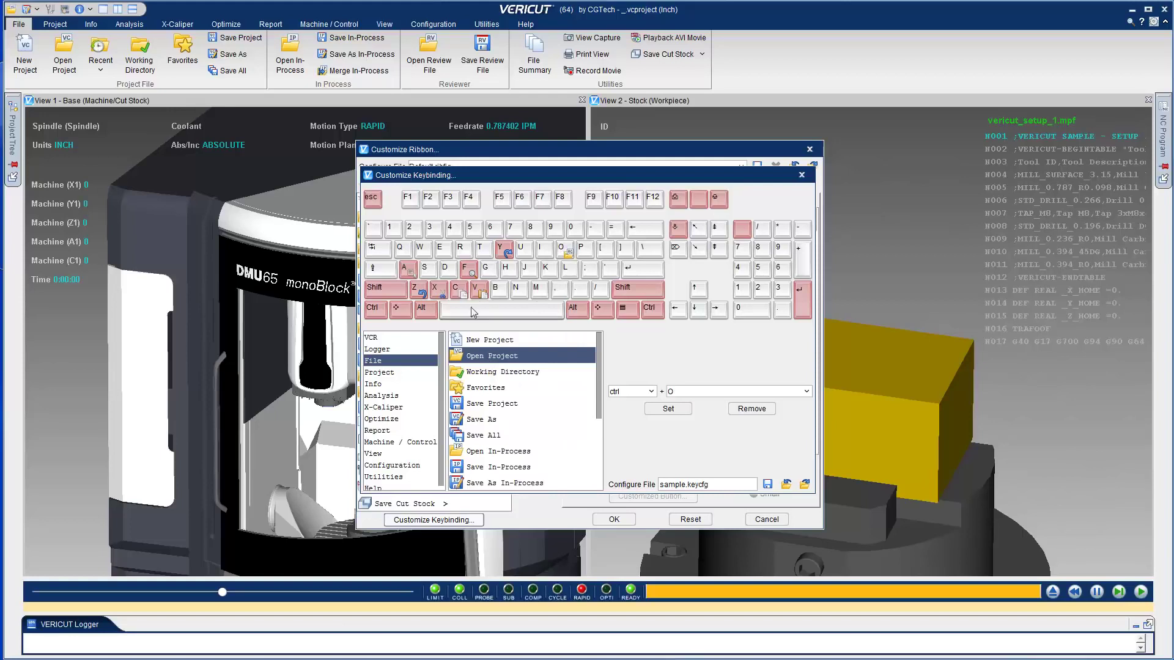
Step: Assign the Info command Status to the Ctrl+I key combination
left_click(384, 385)
left_click(479, 357)
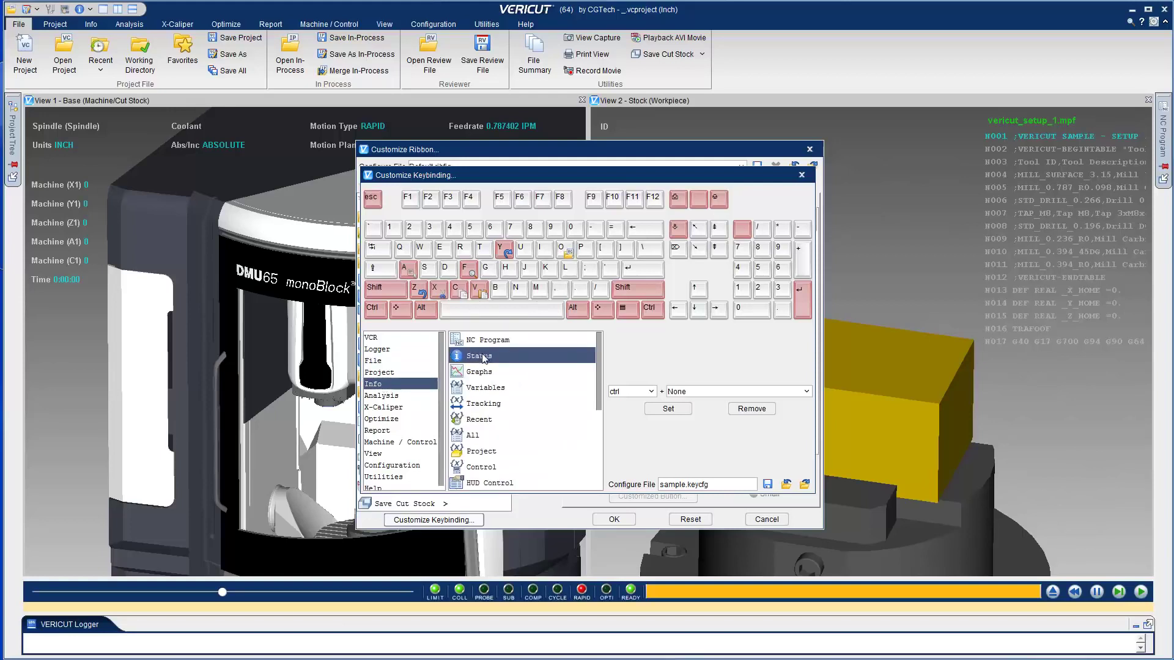
left_click(542, 250)
Step: Assign the VCR command Play / Start-Stop Options to Alt+P and accept the customization
left_click(637, 391)
left_click(624, 418)
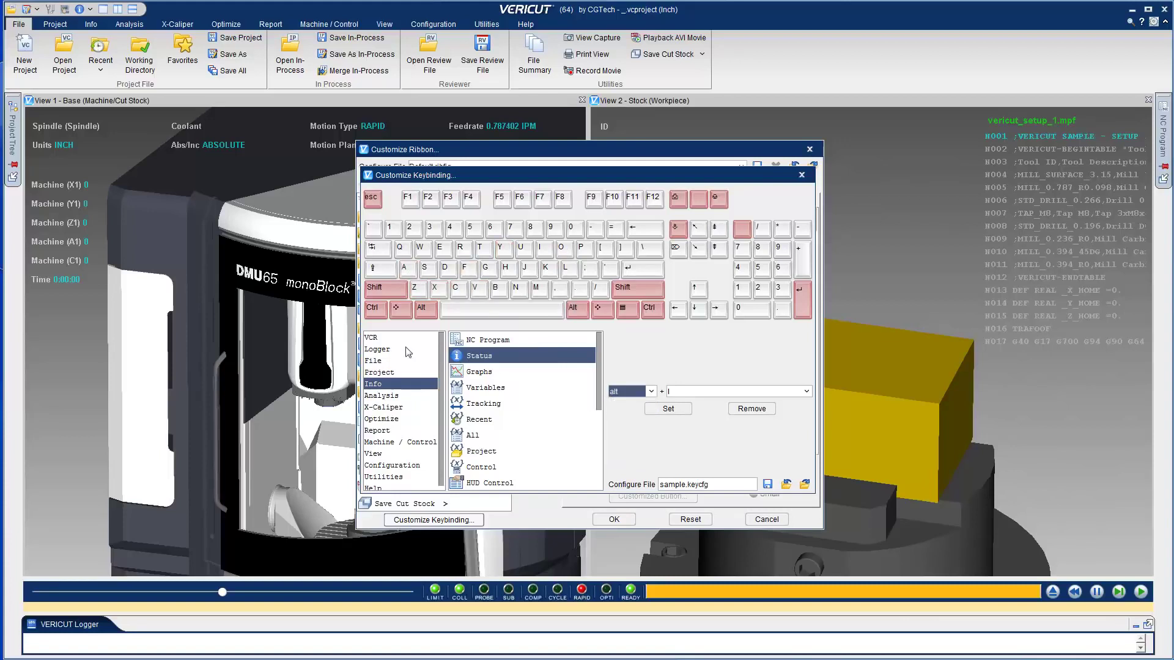
left_click(391, 339)
left_click(509, 435)
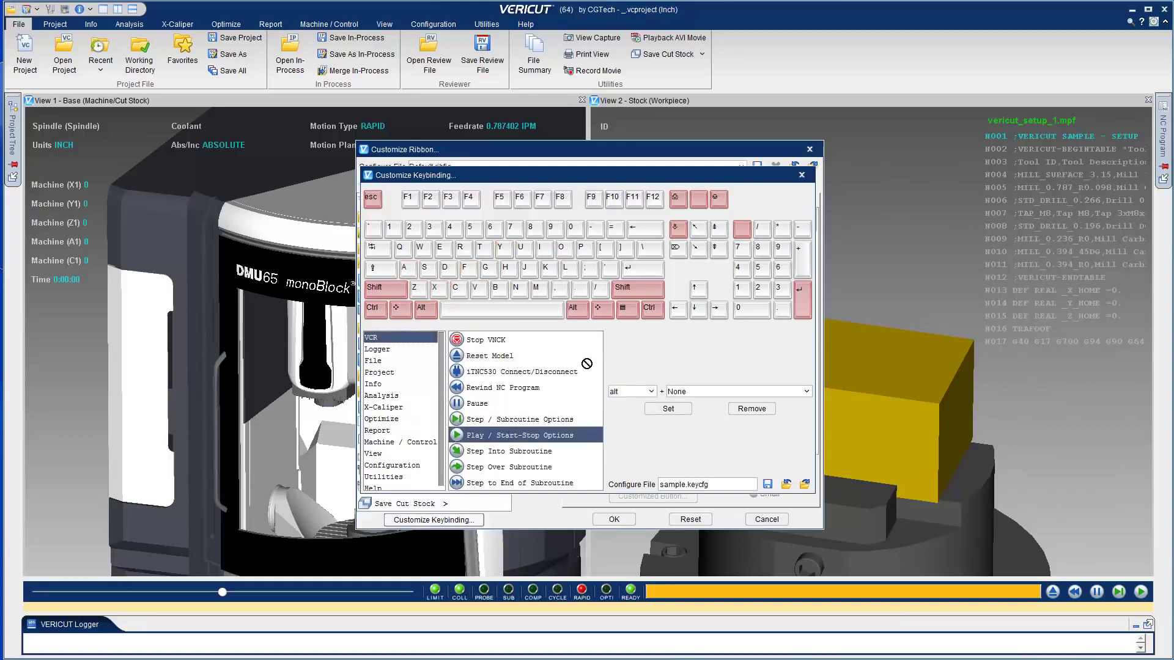
left_click(582, 248)
left_click(802, 175)
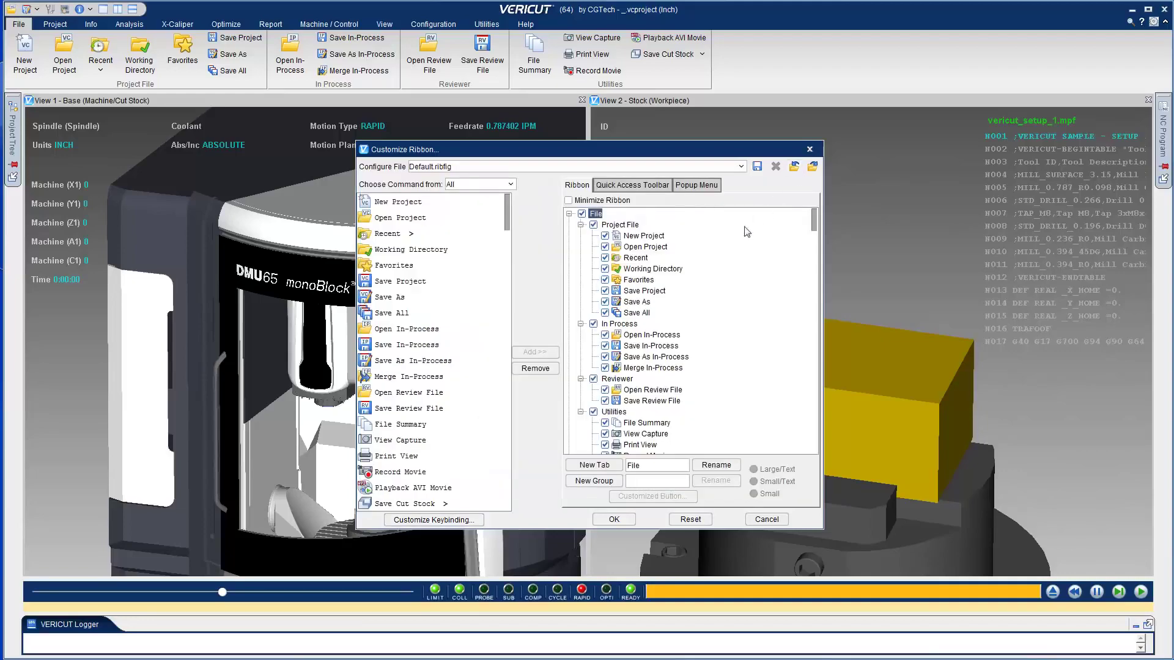
left_click(614, 519)
Step: Run the simulation to the end of the file with the new Play keybinding, and show the ribbon's key tips
key("p")
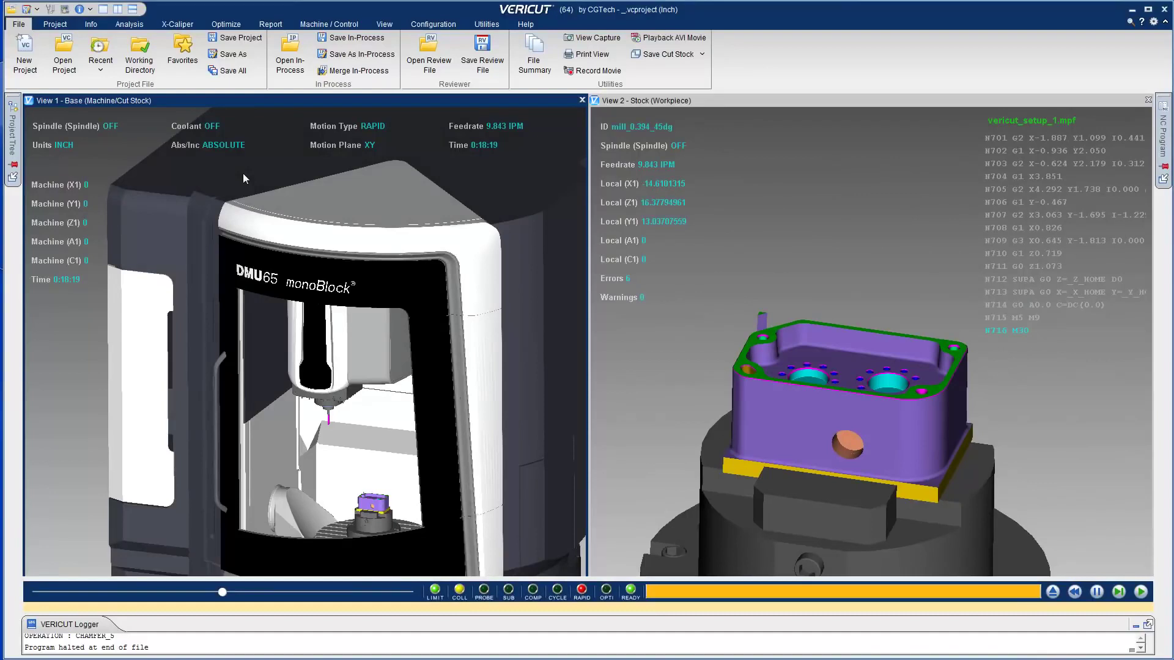
key("alt")
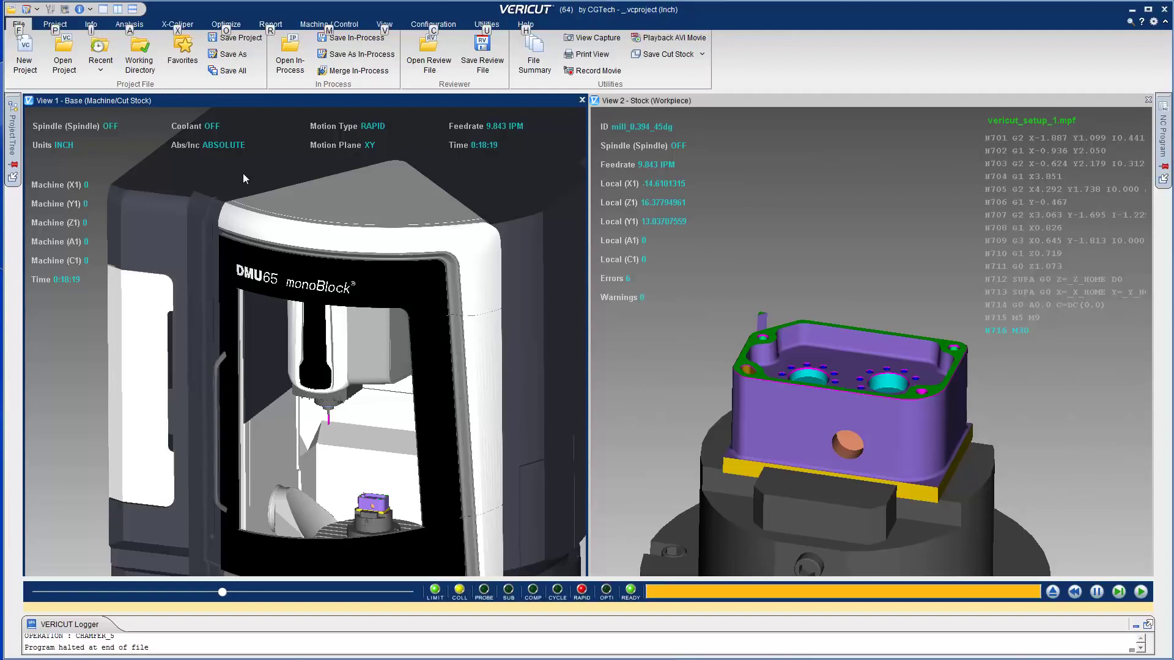
Step: Use the key tips to open the Tools command from the Project command group
key("p")
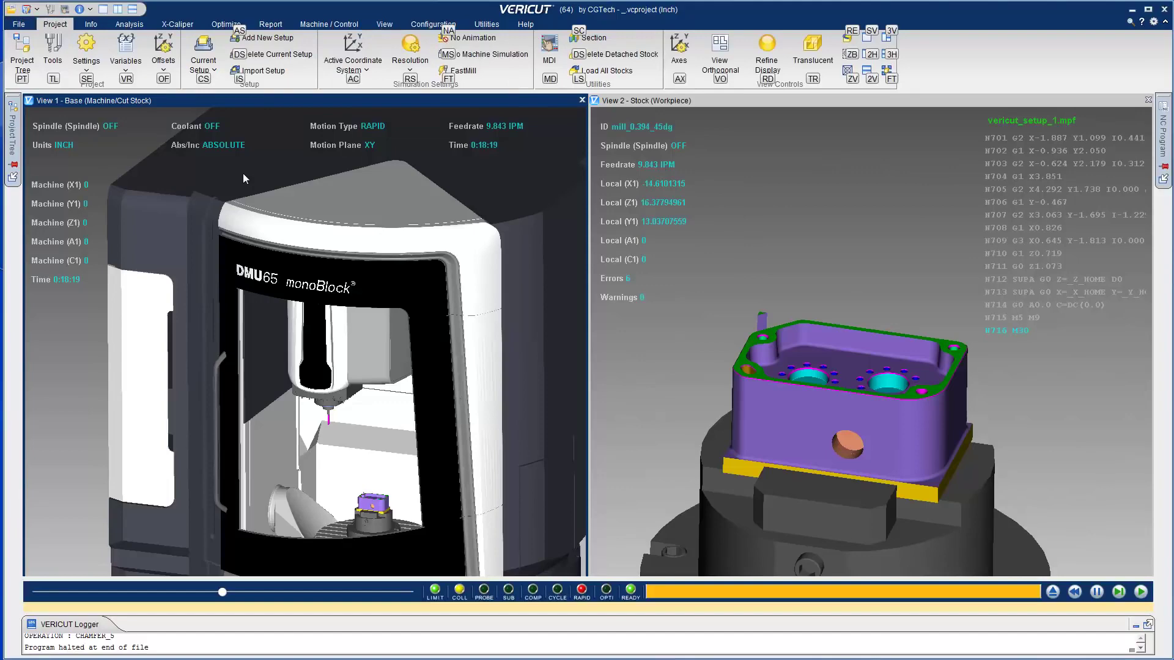
key("t")
key("l")
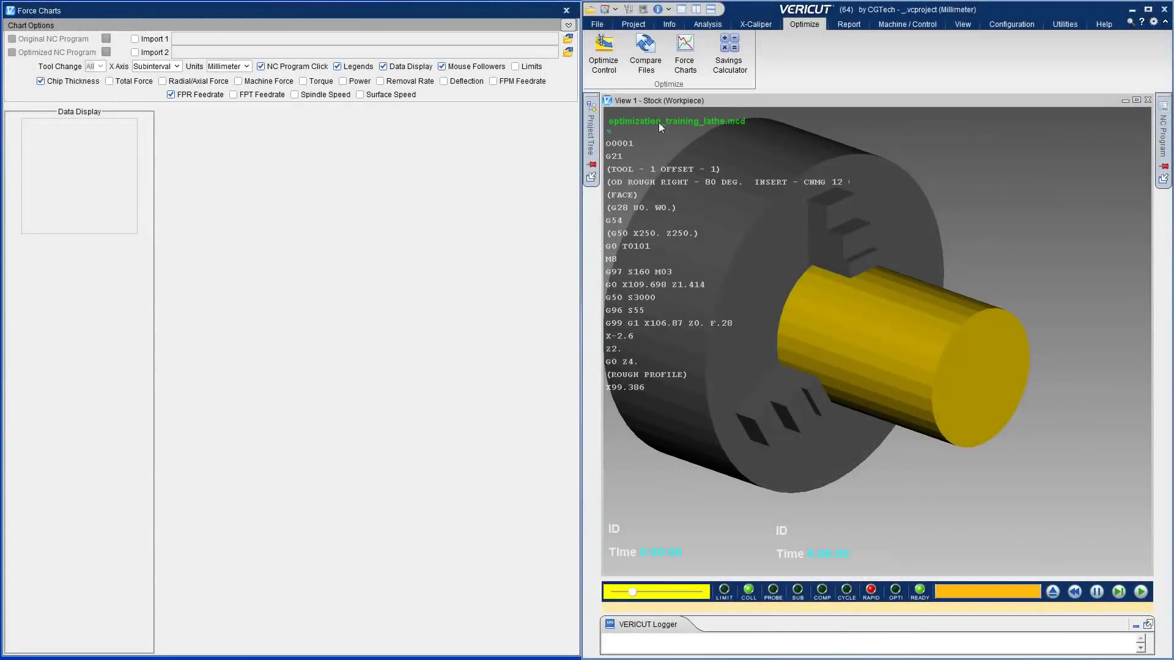
Step: Set the lathe project's optimization mode to Optimize, then run the simulation to fill the force charts and dismiss the savings calculator
left_click(605, 64)
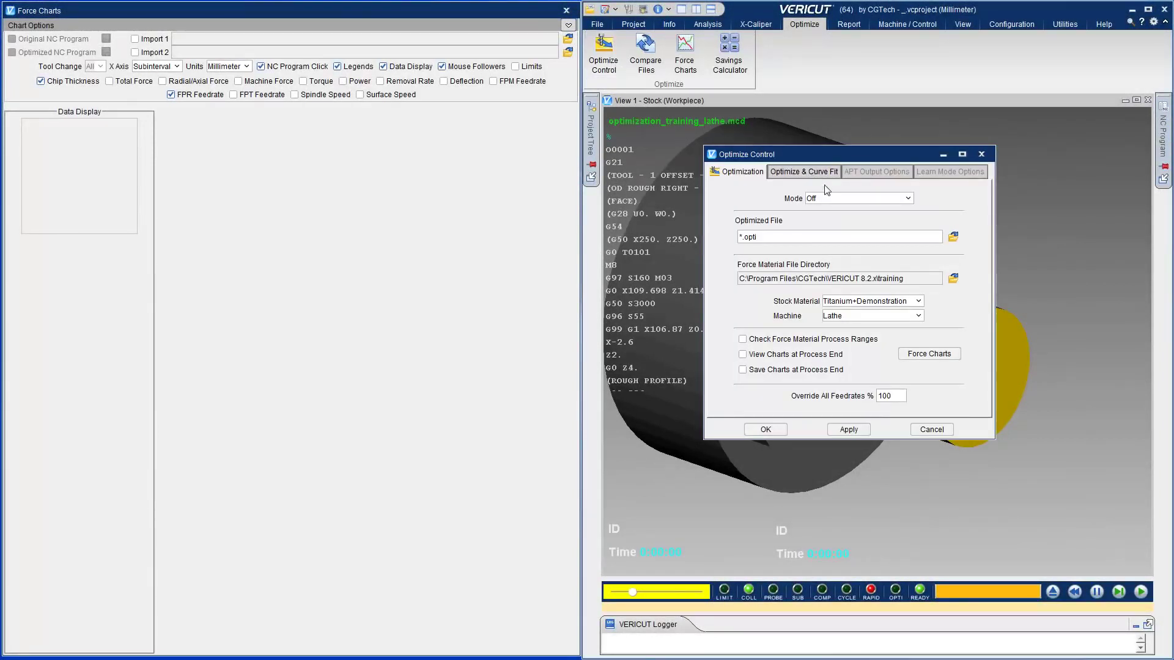
left_click(839, 199)
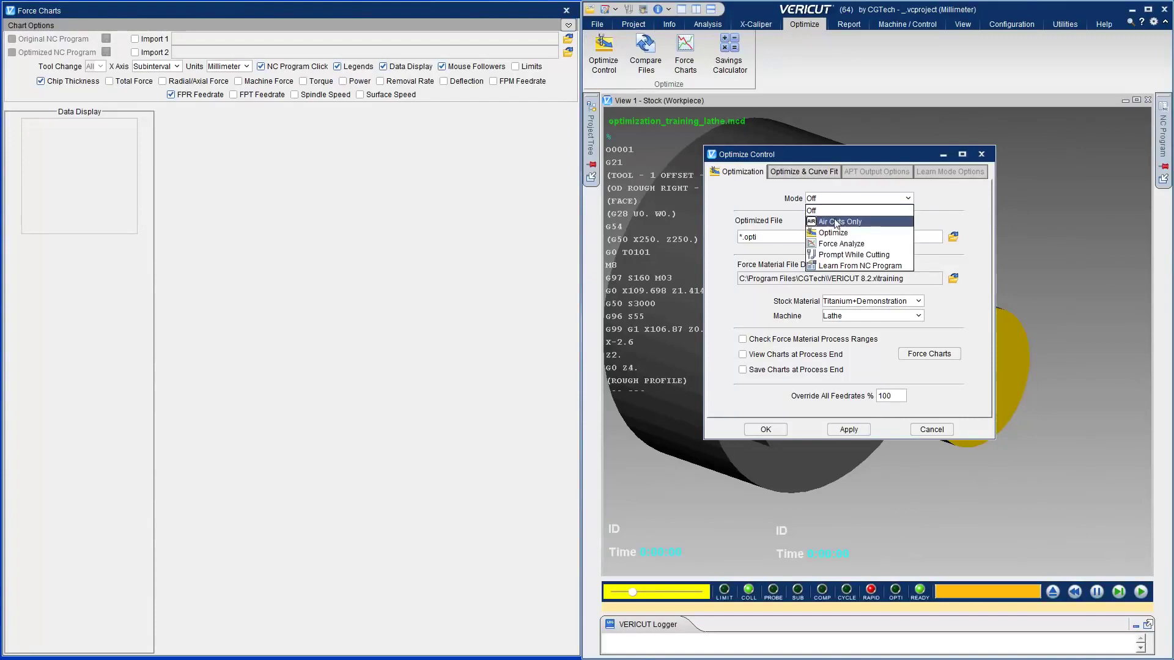
left_click(836, 239)
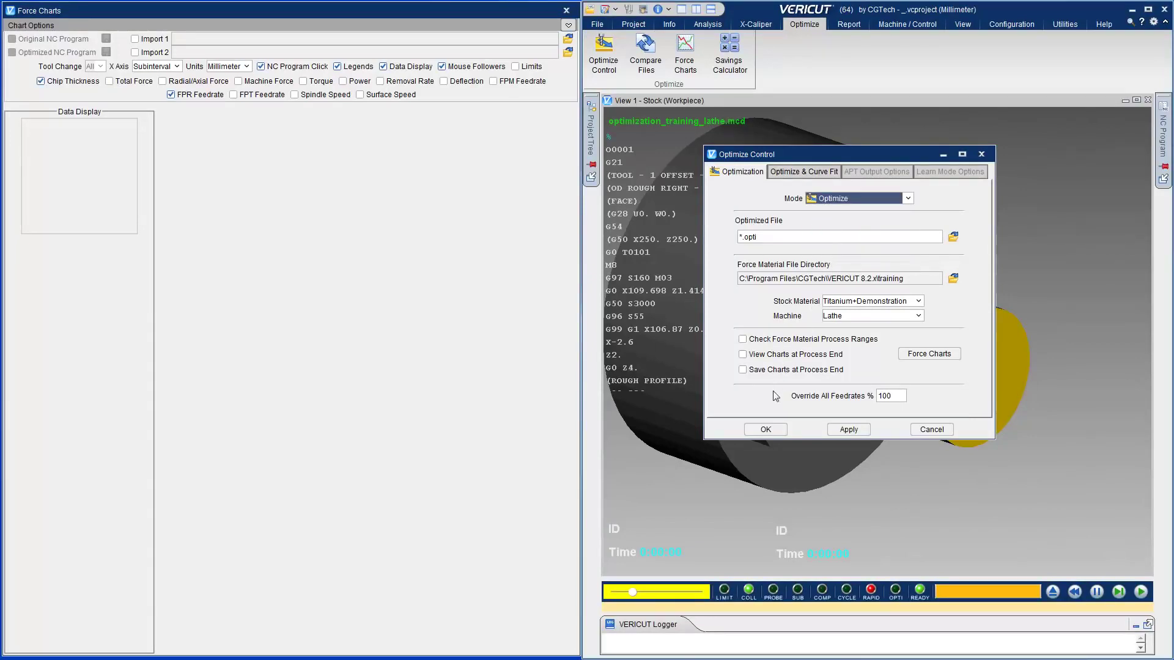
left_click(765, 429)
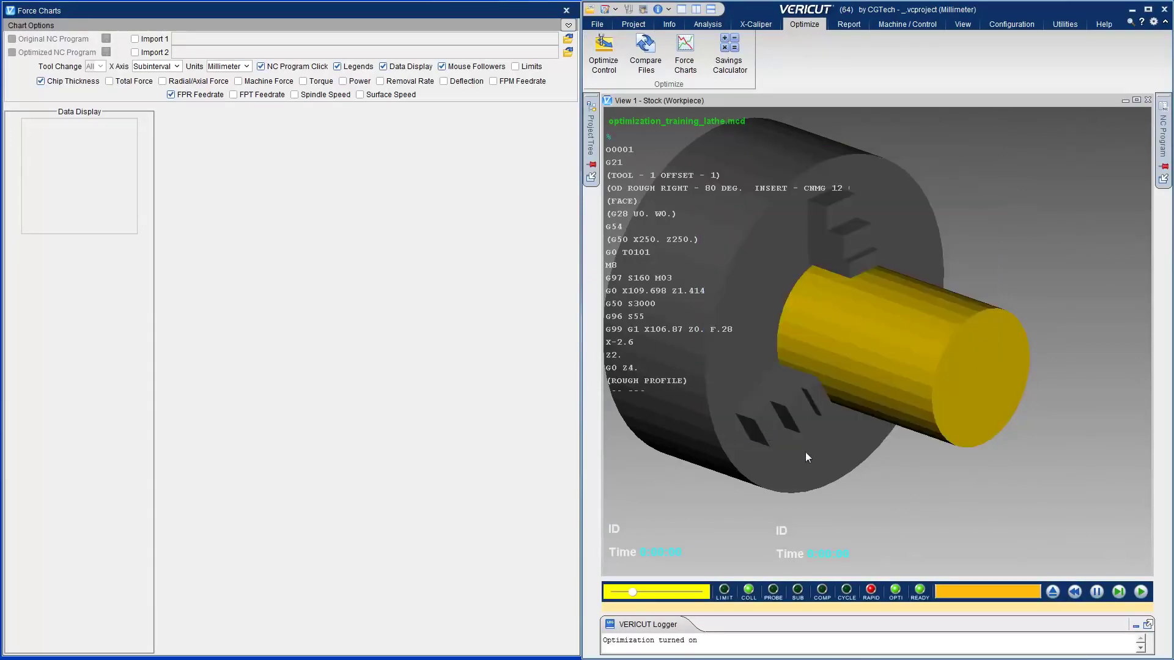
left_click(1141, 592)
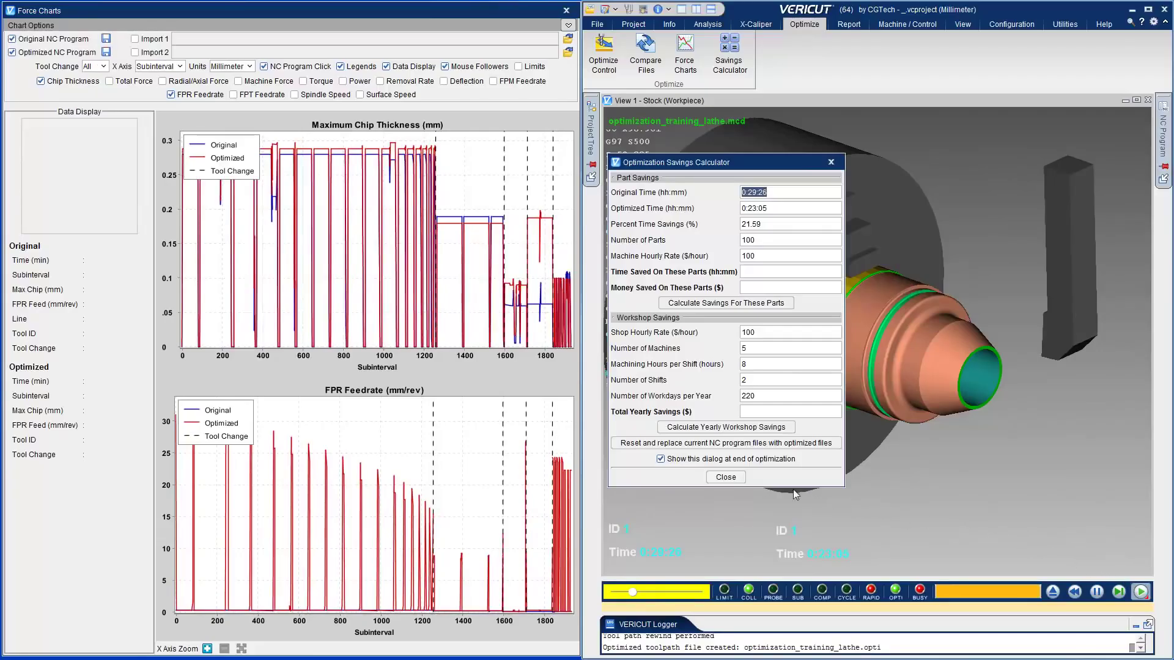
left_click(726, 478)
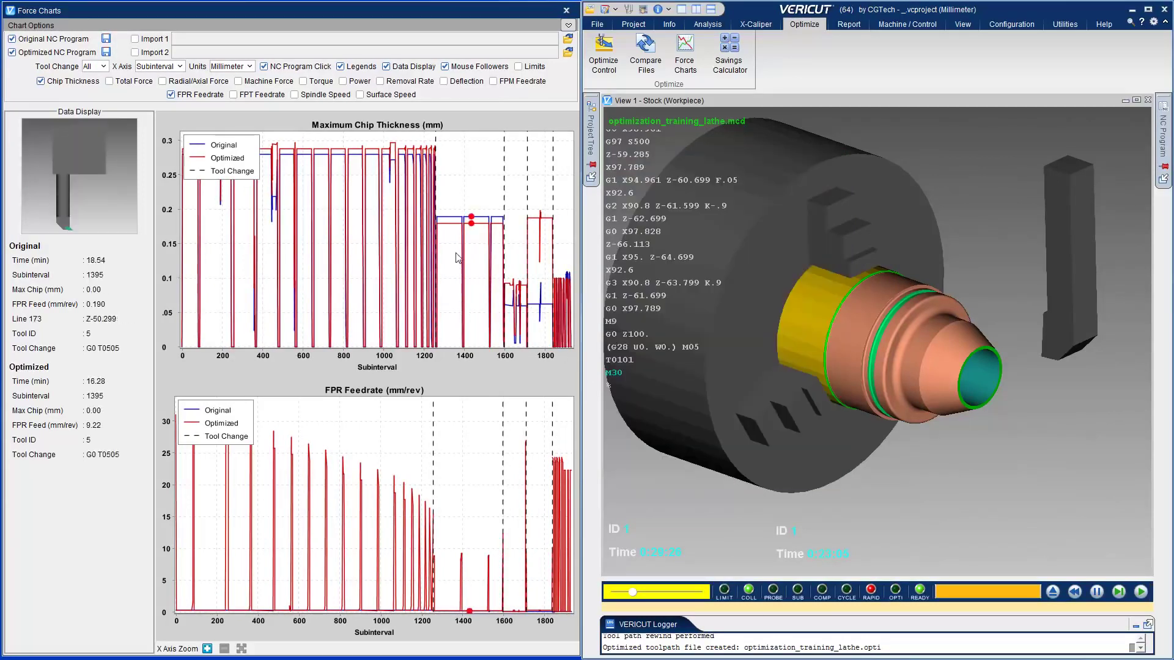
Step: Open the T0101 tool in the Tool Manager from its section of the Maximum Chip Thickness chart
right_click(354, 155)
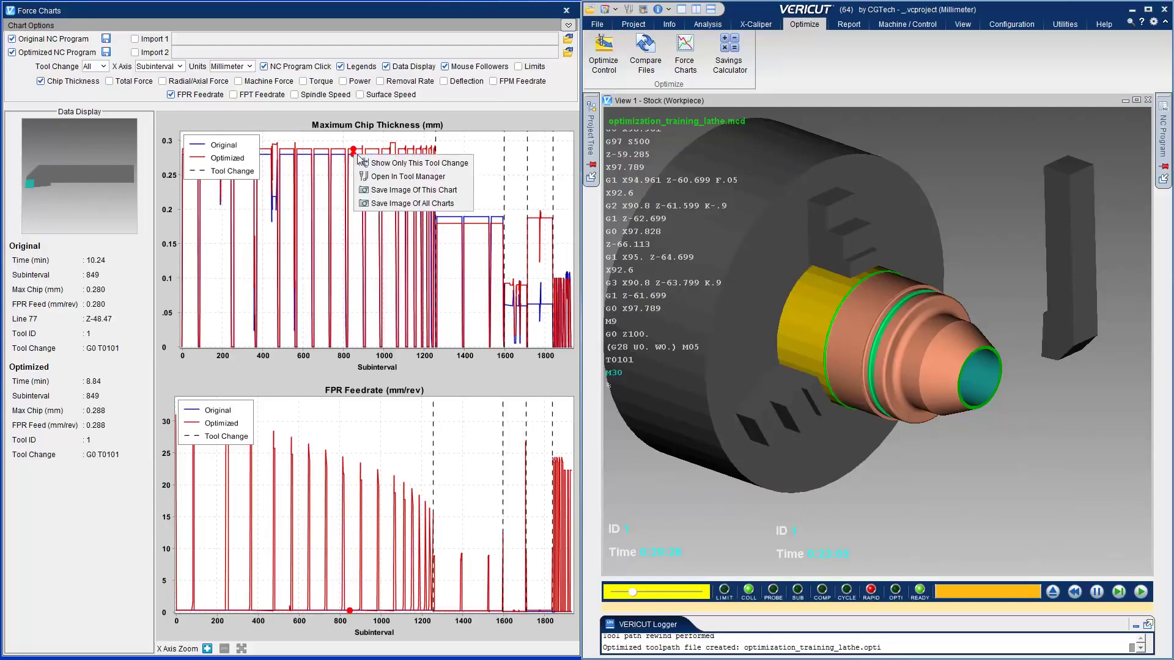
left_click(371, 177)
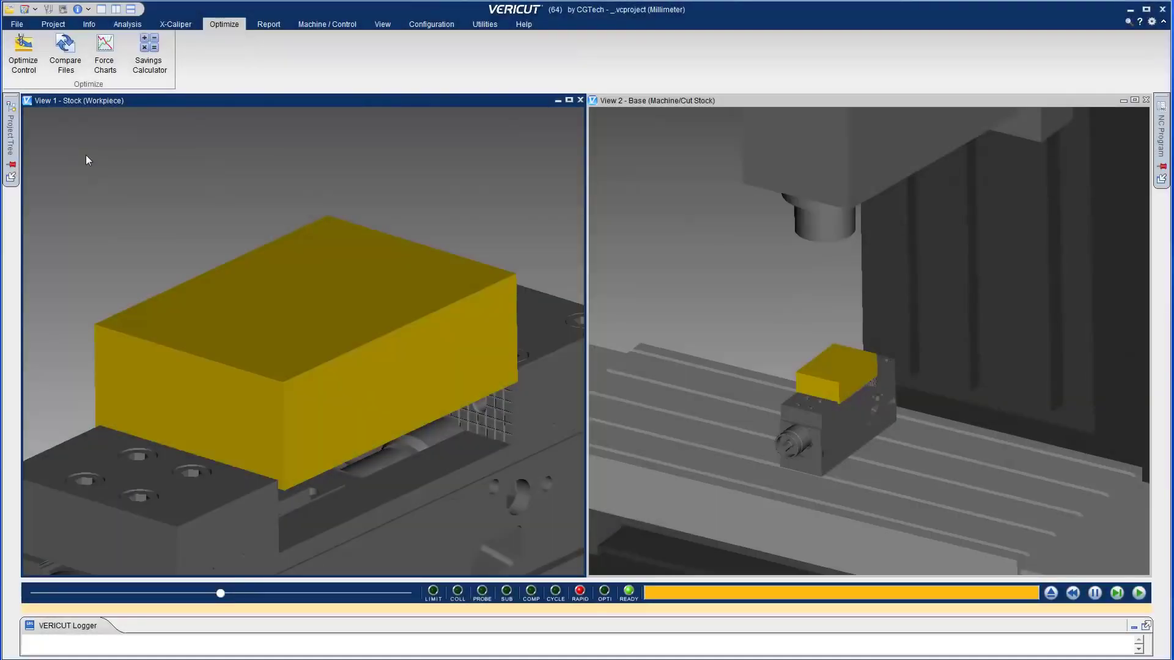
Step: Turn on optimization for the mill project by setting the Optimize Control mode to Optimize and accepting it
left_click(23, 52)
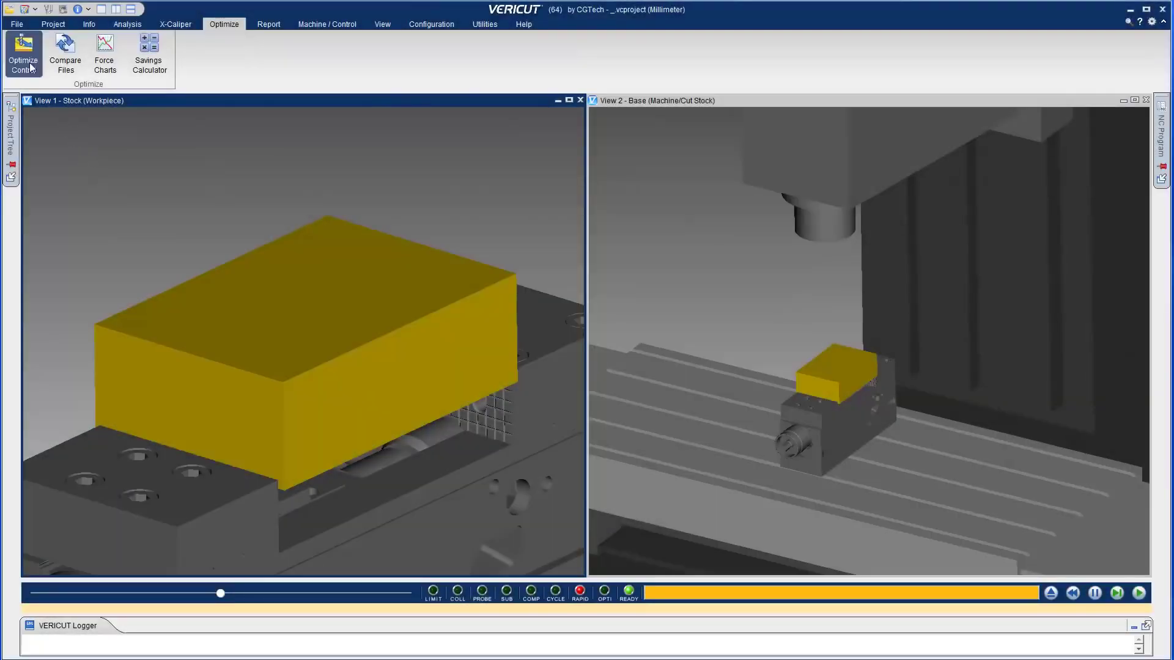
left_click(170, 175)
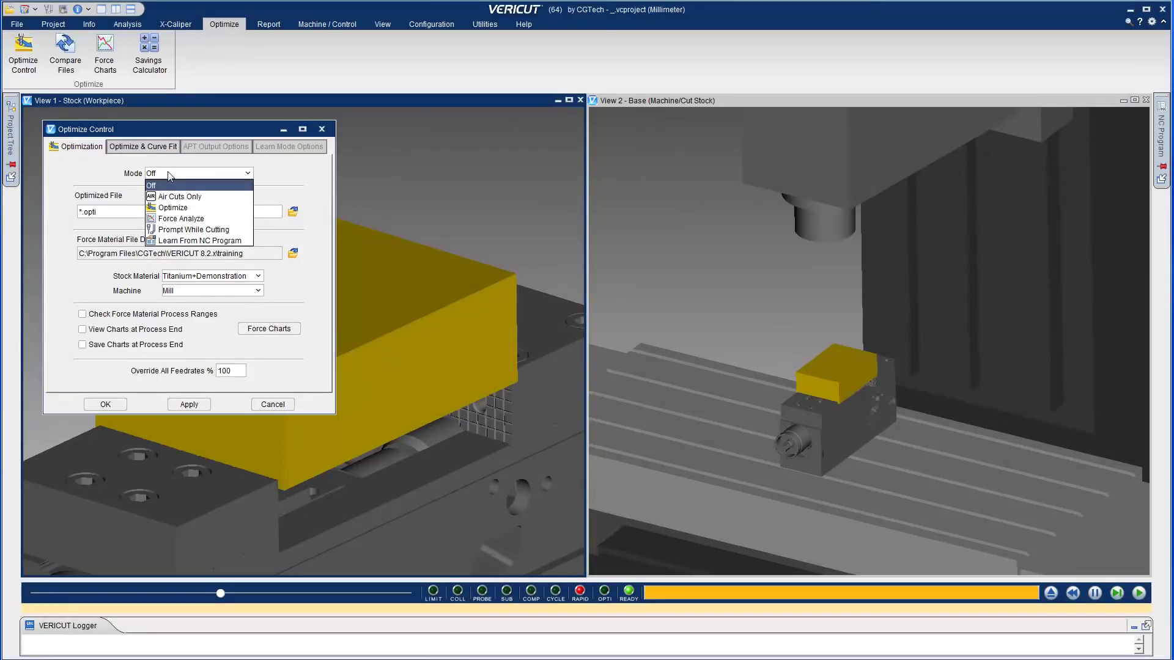
left_click(170, 208)
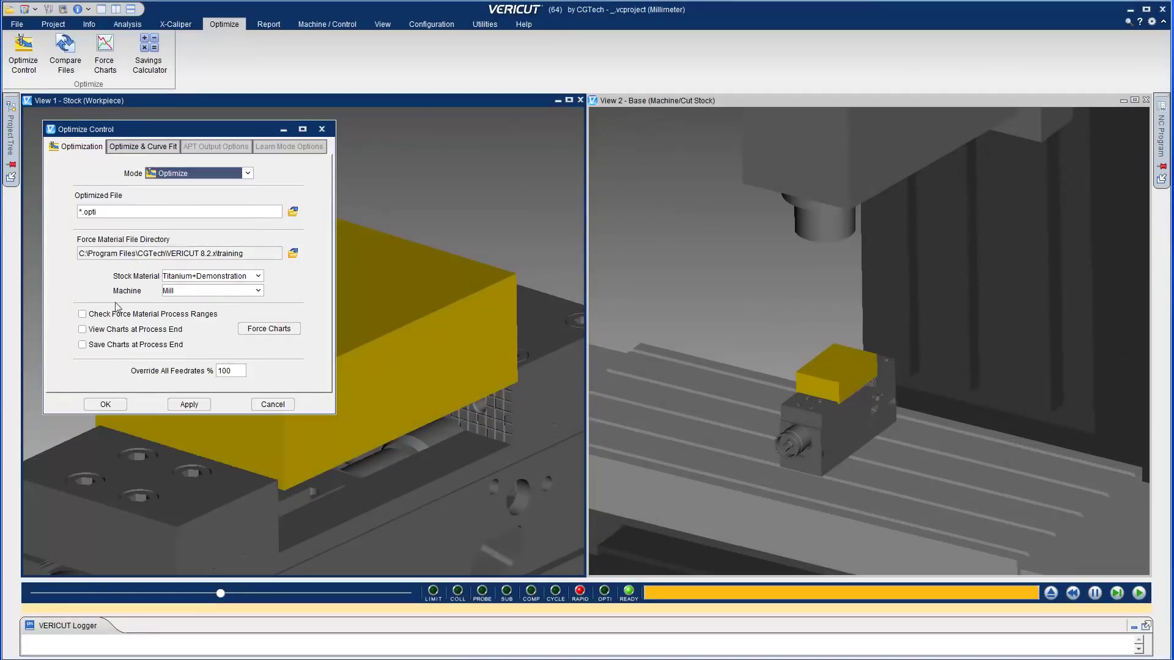
left_click(112, 402)
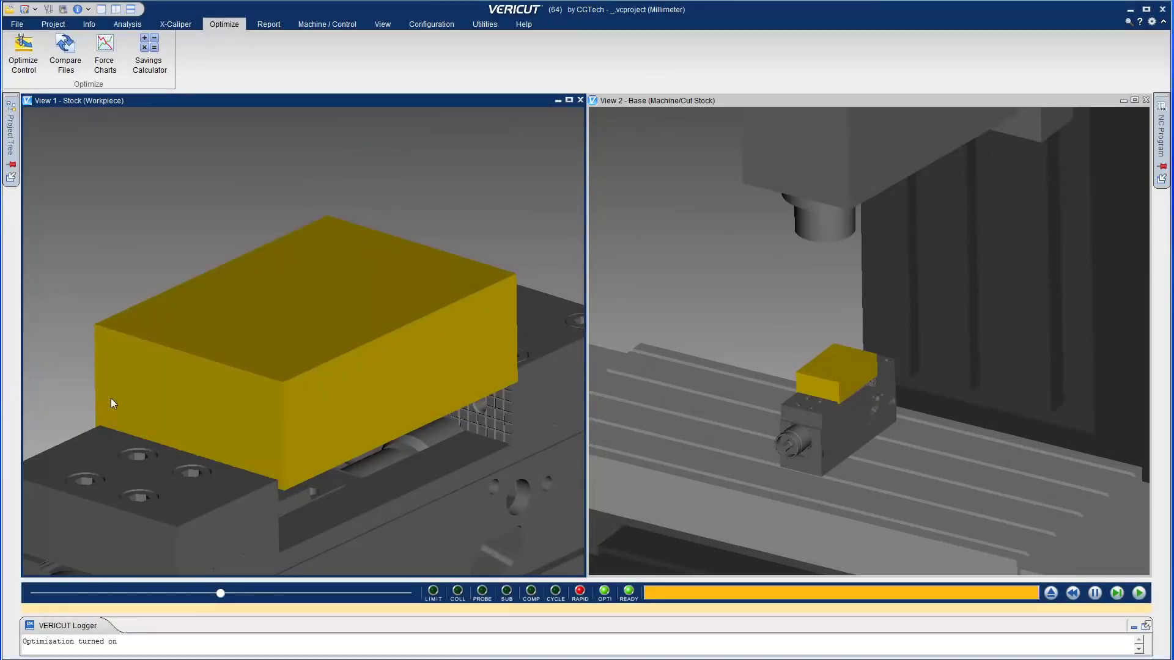
Step: In the Tool Manager, examine the optimization settings and available methods of tool T46's Titanium+Demonstration record
left_click(49, 9)
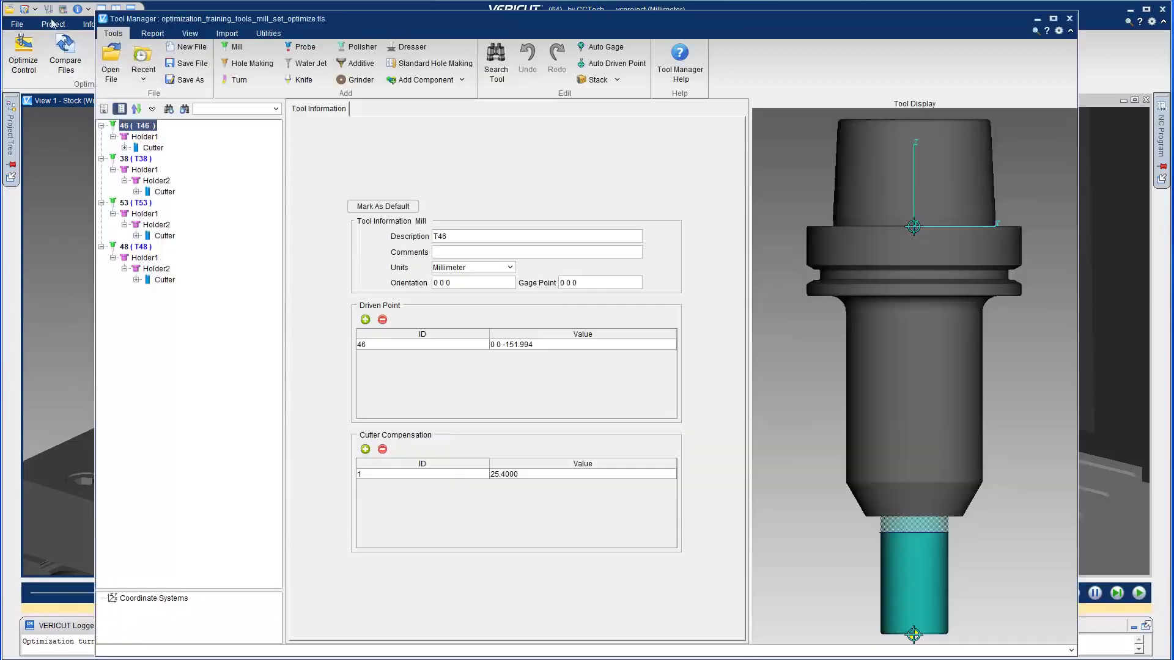
left_click(126, 148)
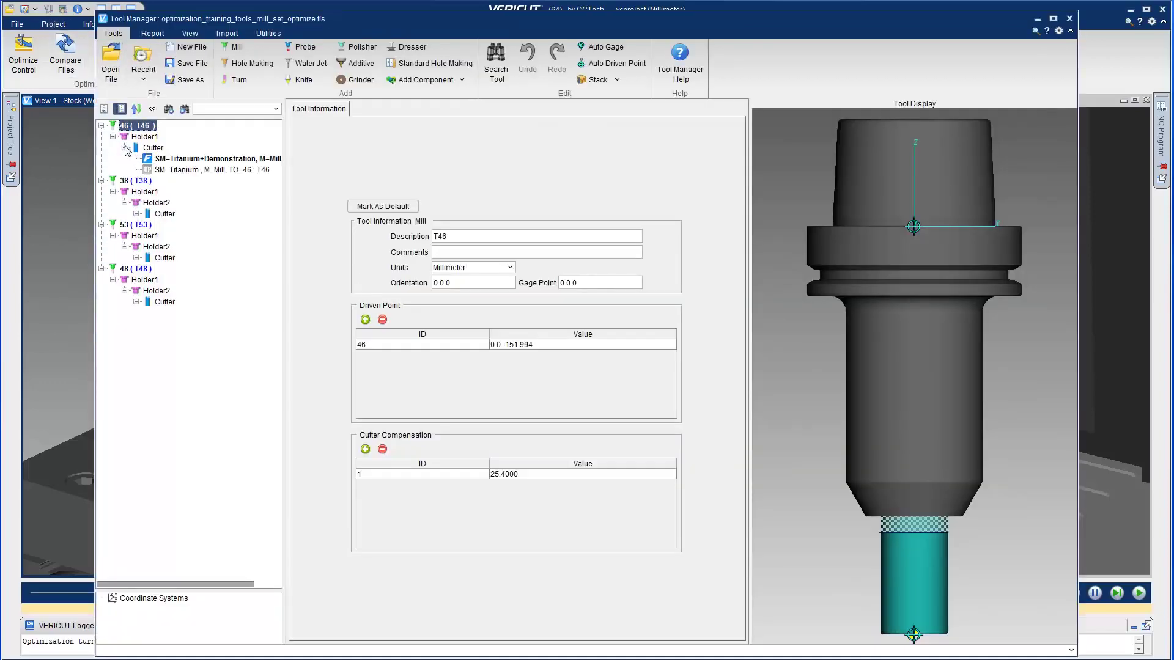
left_click(176, 160)
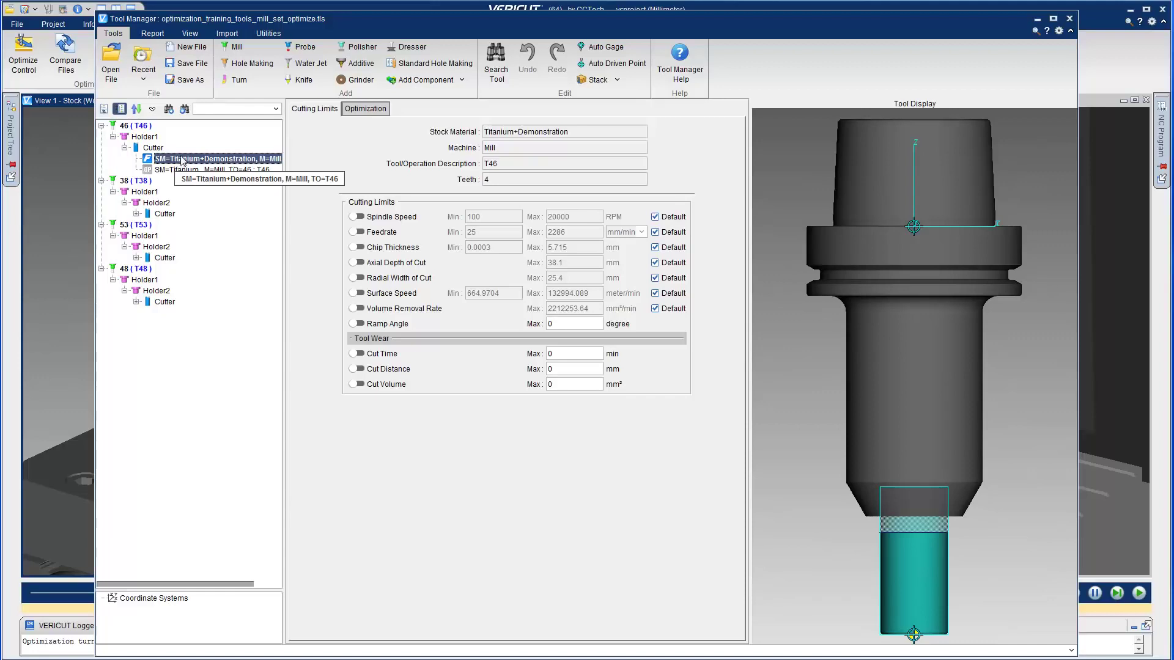
left_click(360, 110)
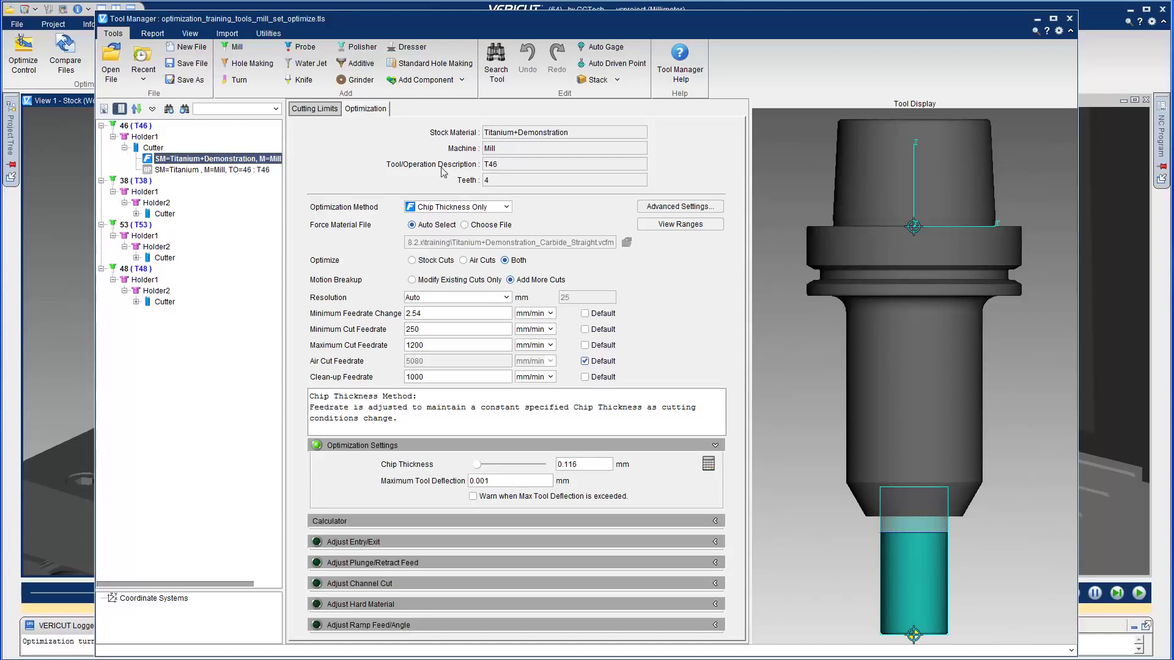
left_click(507, 208)
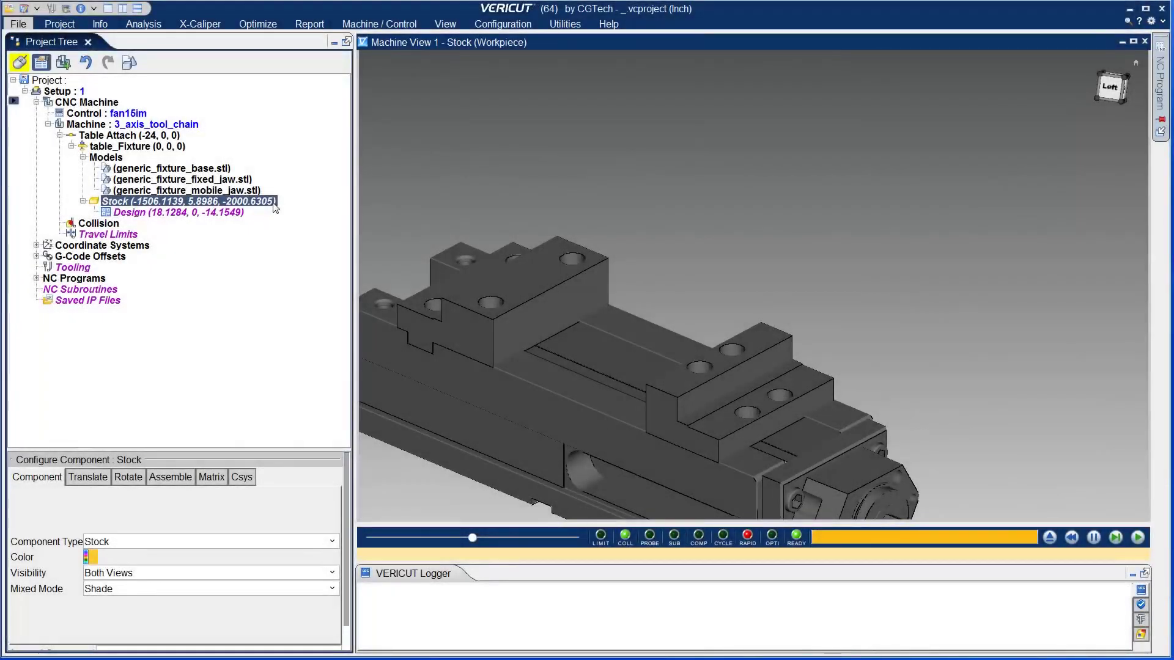
Step: Add the model file v82_Remove_ Features.stl to the Stock component and move the model under the Design component
right_click(274, 204)
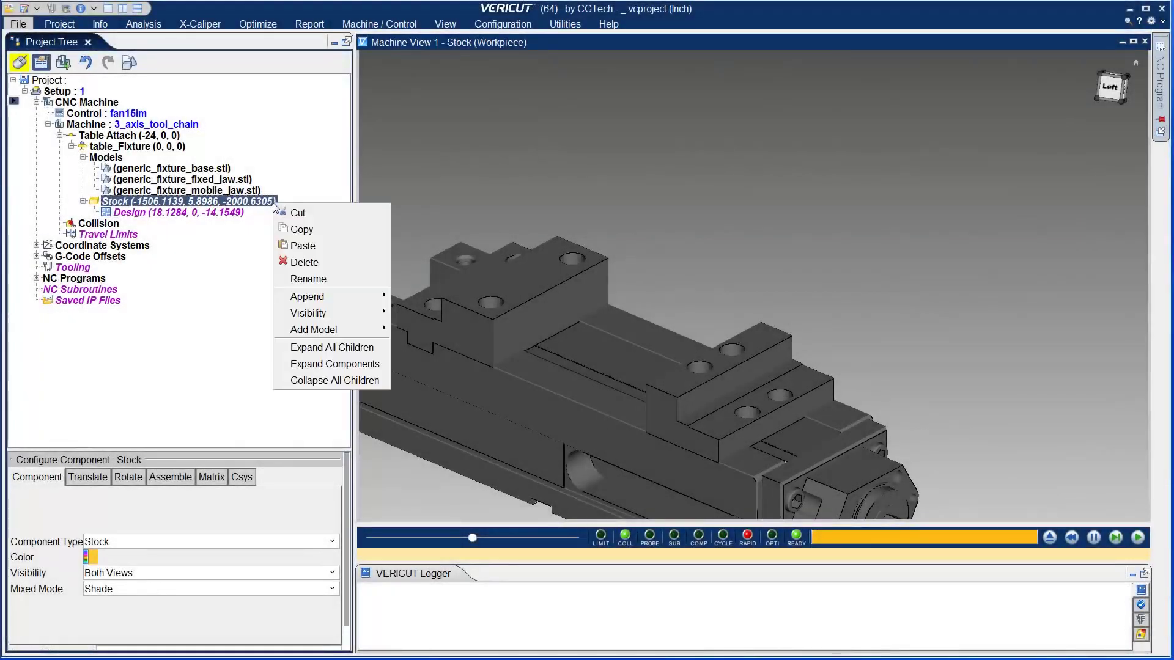
mouse_move(339, 324)
left_click(423, 376)
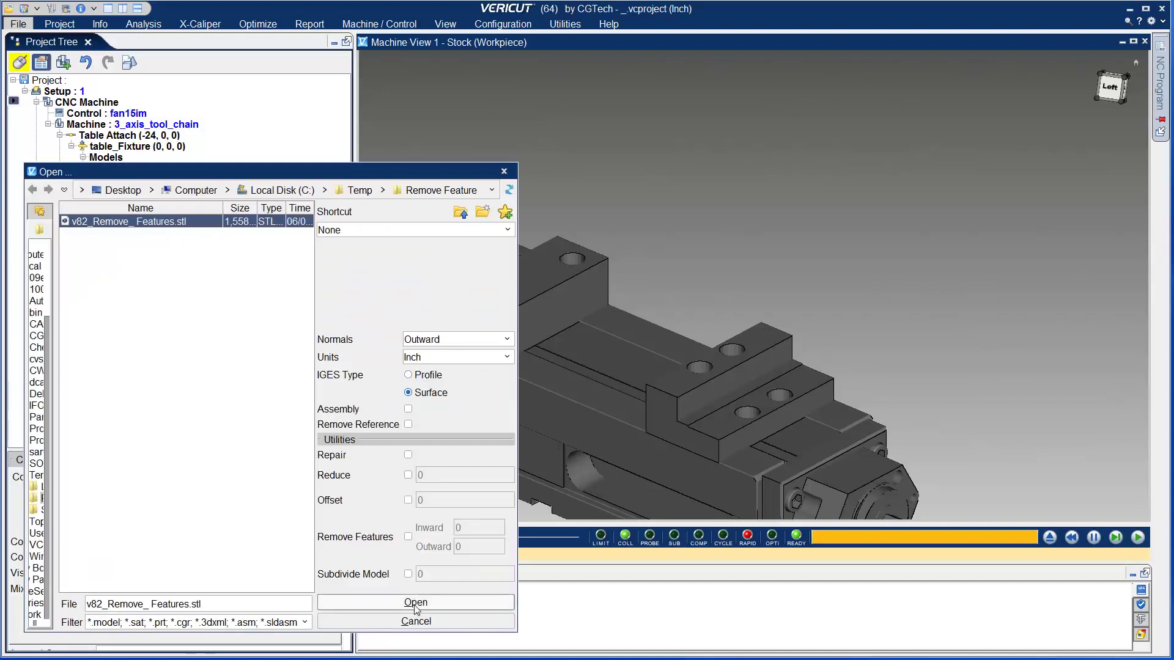
left_click(416, 604)
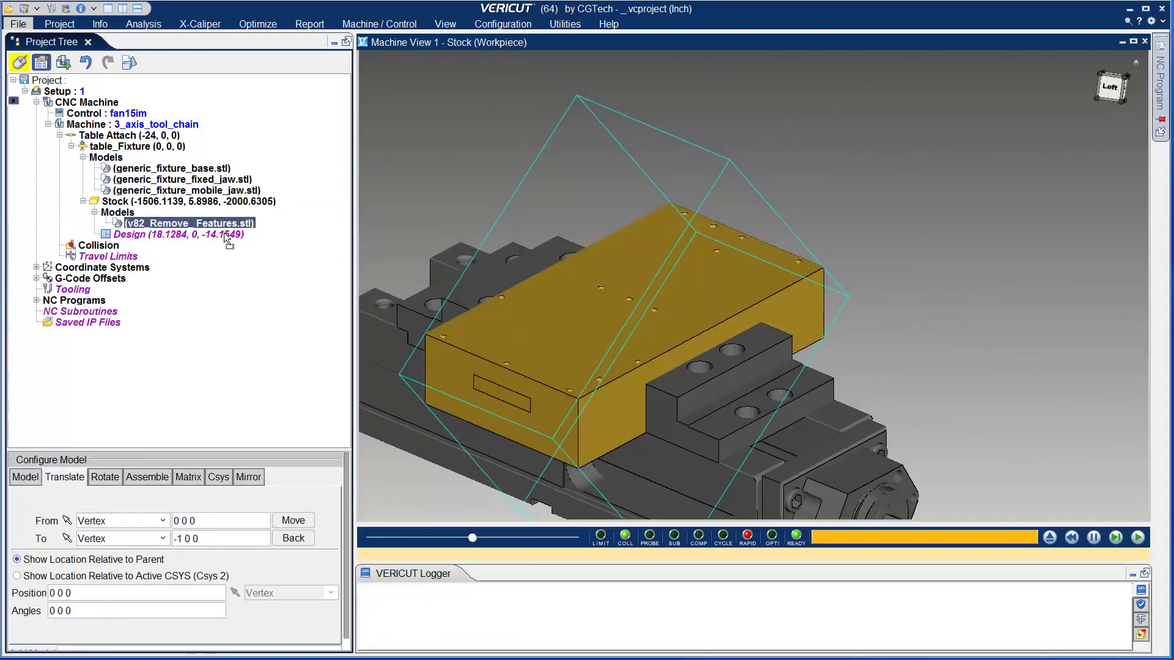
Step: Add v82_Remove_ Features.stl to the Stock component with Remove Features enabled and an inward value of 0.5
left_click(215, 202)
right_click(217, 202)
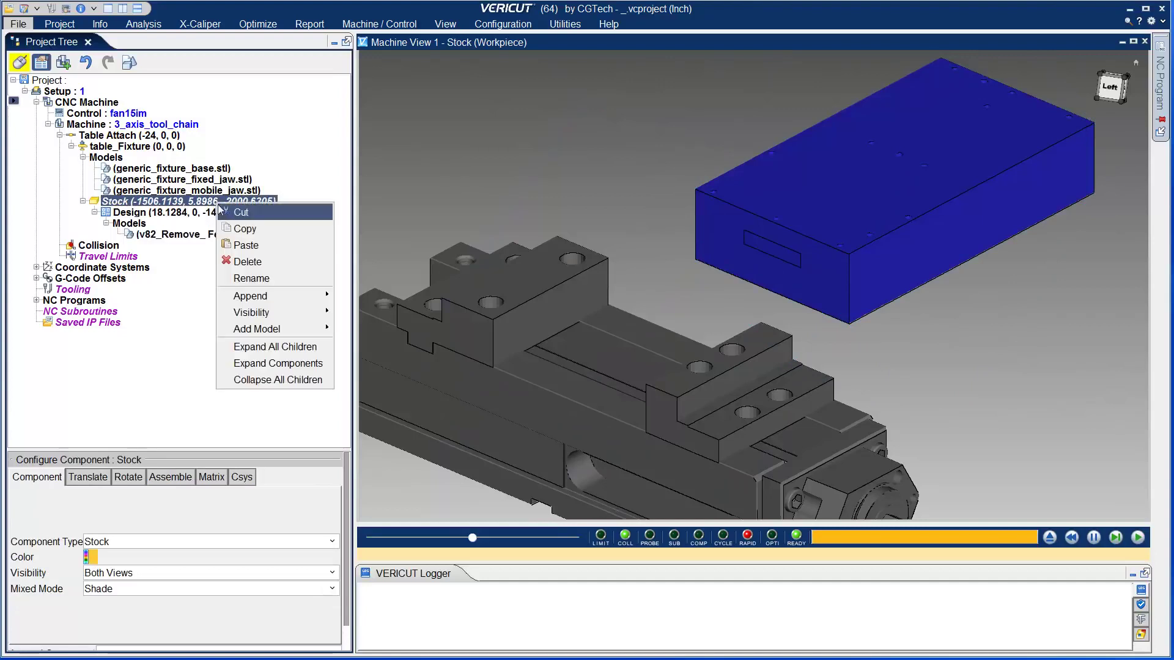
mouse_move(257, 329)
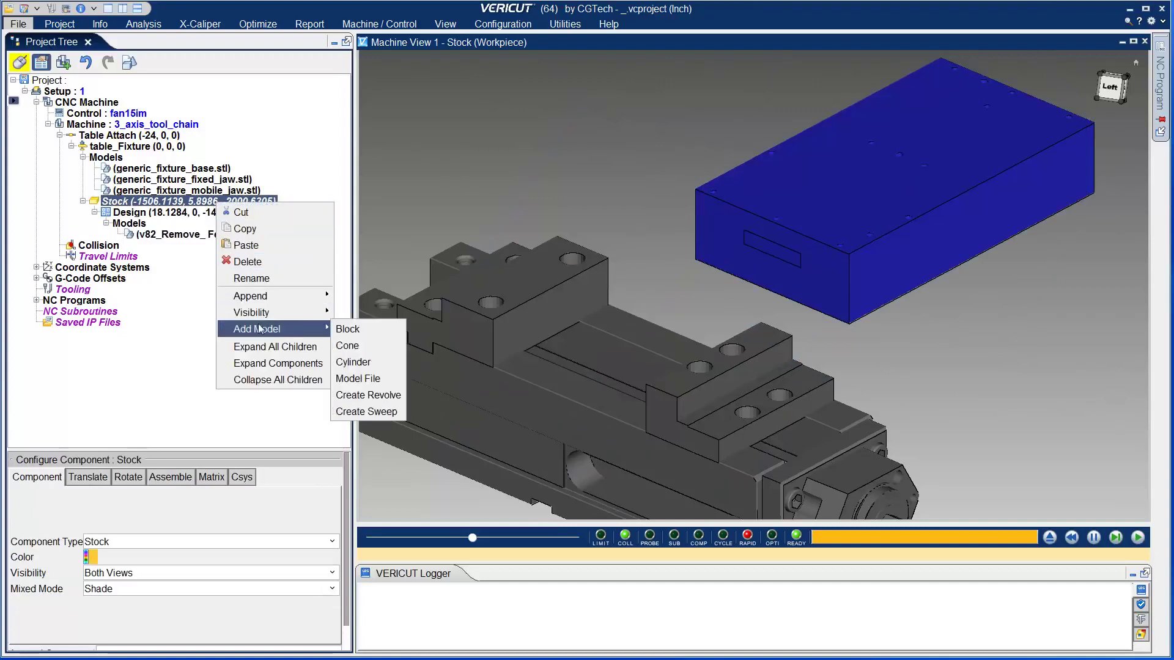
left_click(355, 380)
left_click(408, 536)
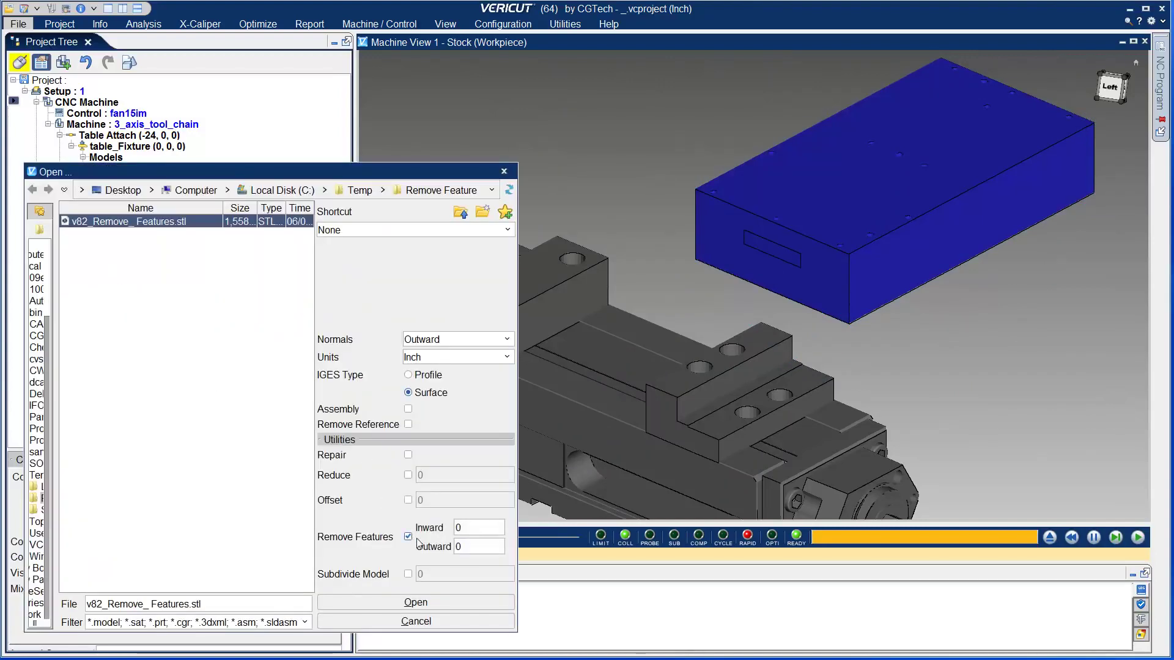
double_click(465, 535)
type("0.5")
key("Tab")
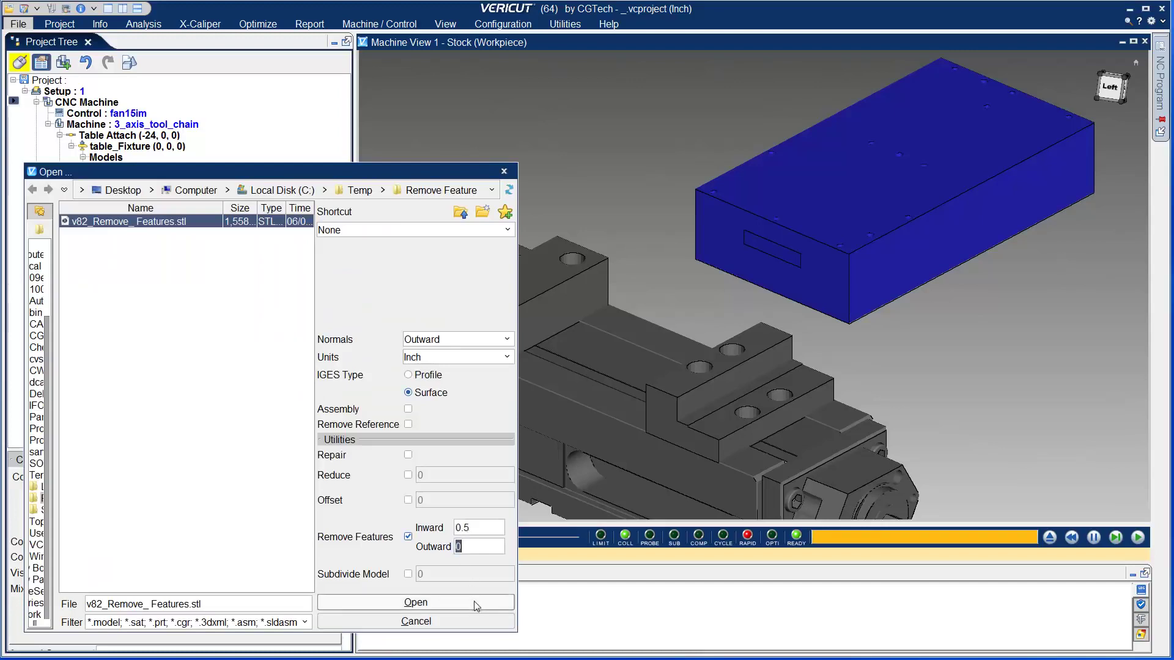
left_click(477, 607)
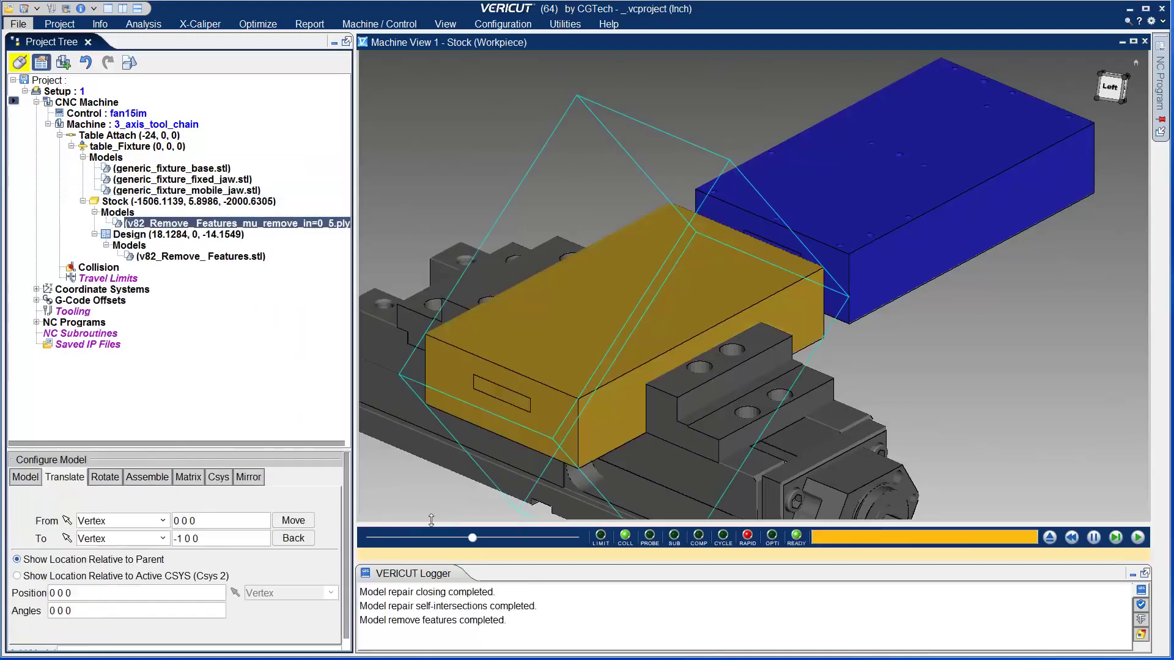
left_click(442, 502)
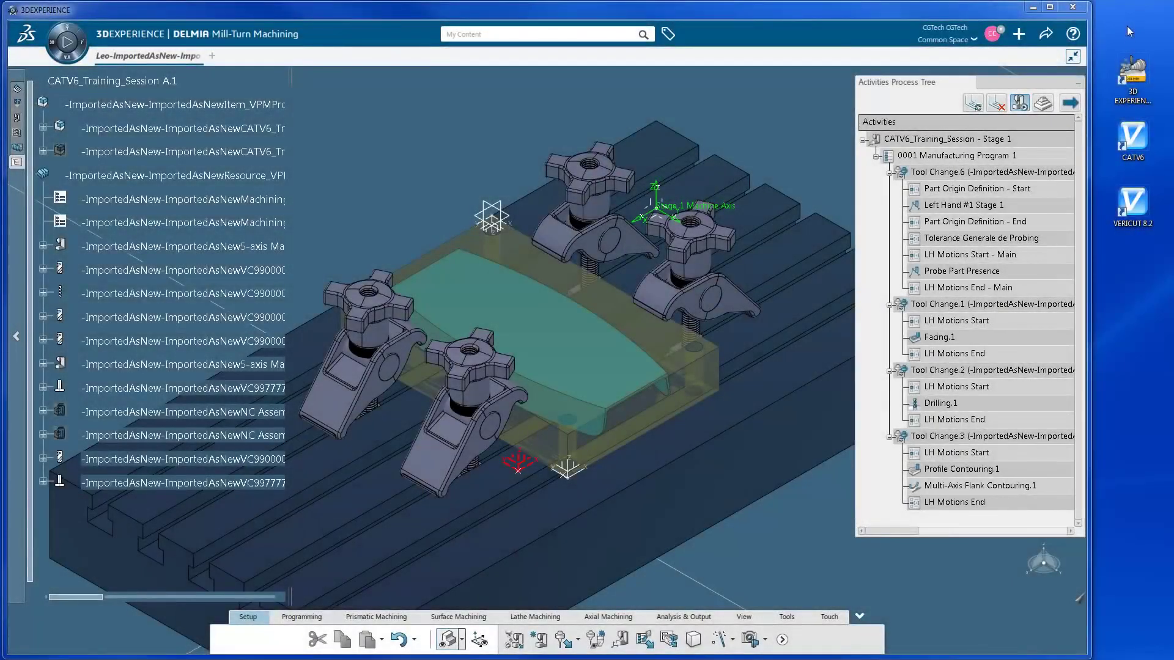
Step: Launch the CATV6 interface from the desktop, generate and run the CATV6_Training_Session project in VERICUT, and start its simulation
double_click(1133, 140)
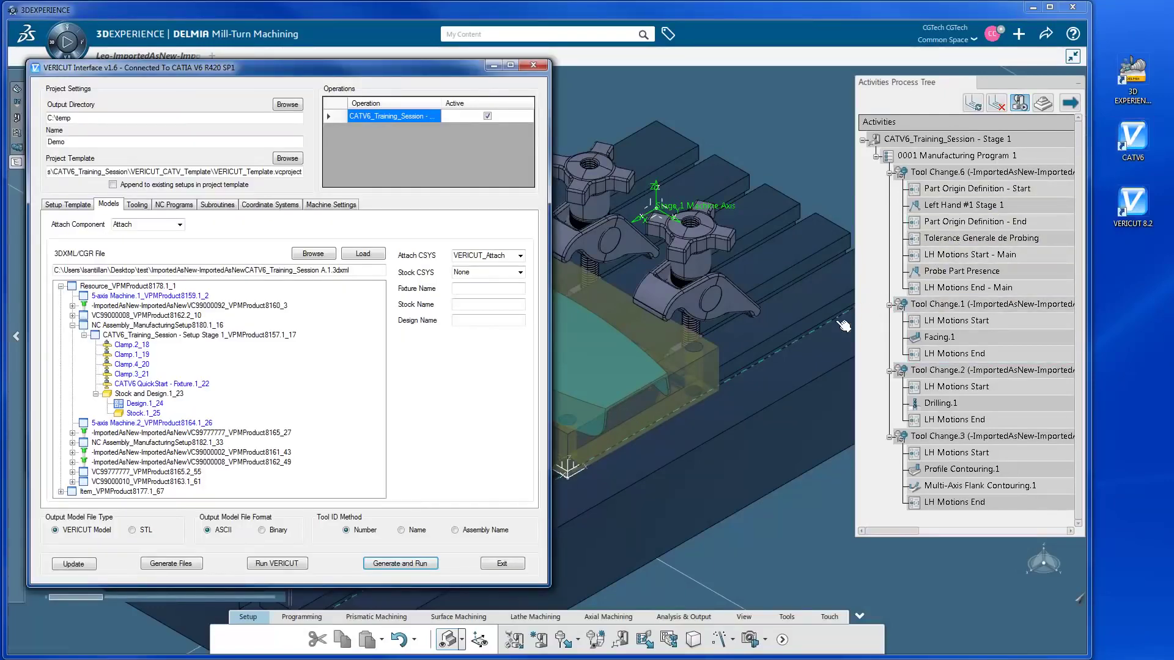
left_click(416, 565)
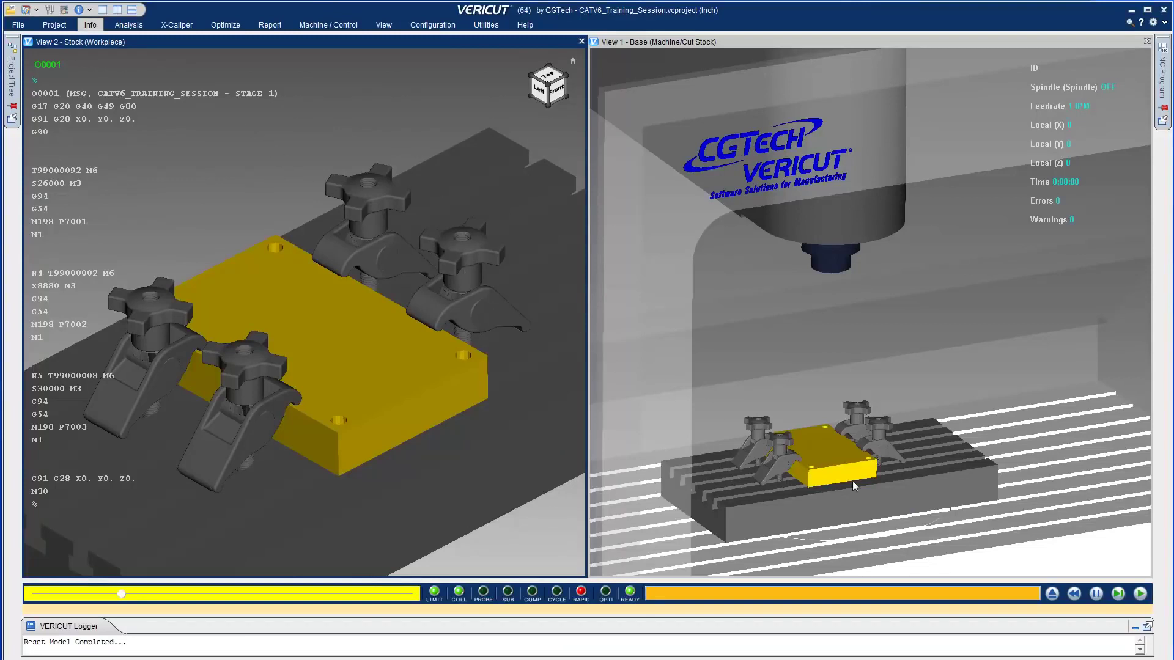
left_click(1141, 594)
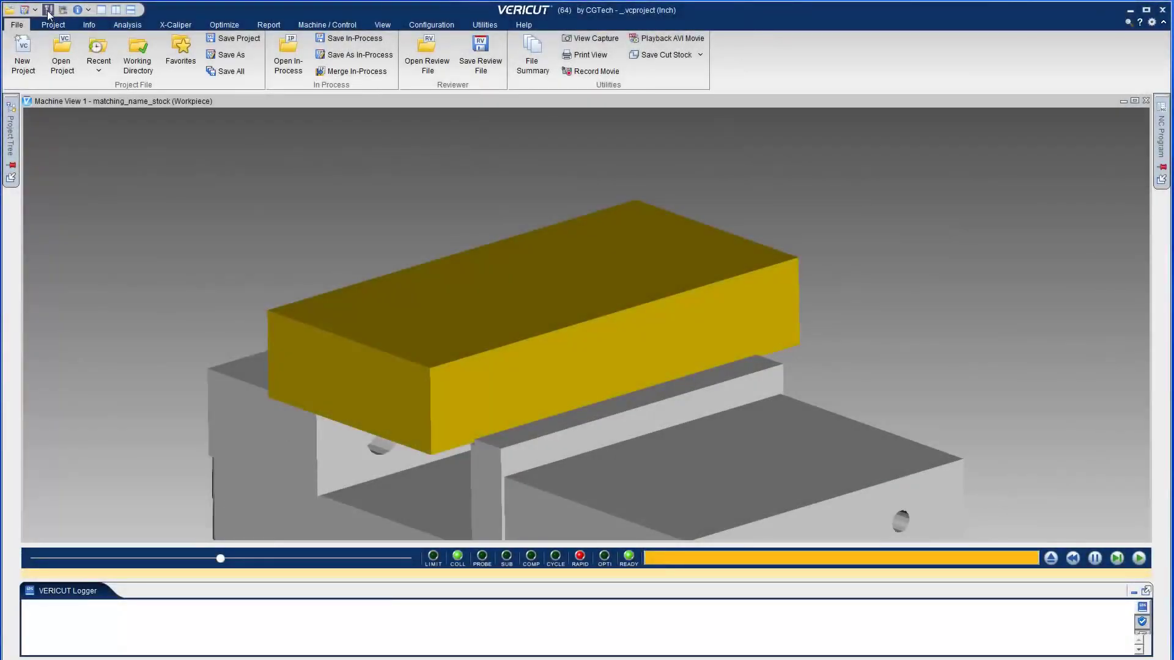
Step: In the Tool Manager, import CoroPlus tools 4, 14, 2 and 3 with the CAD file reference removed and tolerances of 0.001
left_click(48, 10)
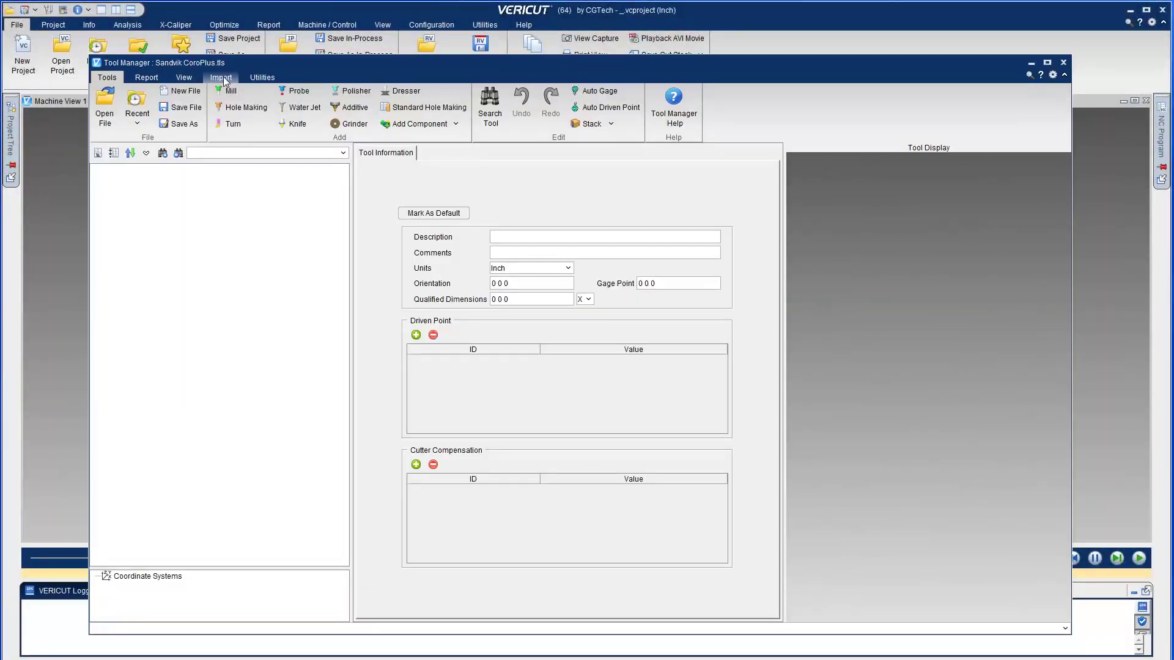
left_click(221, 77)
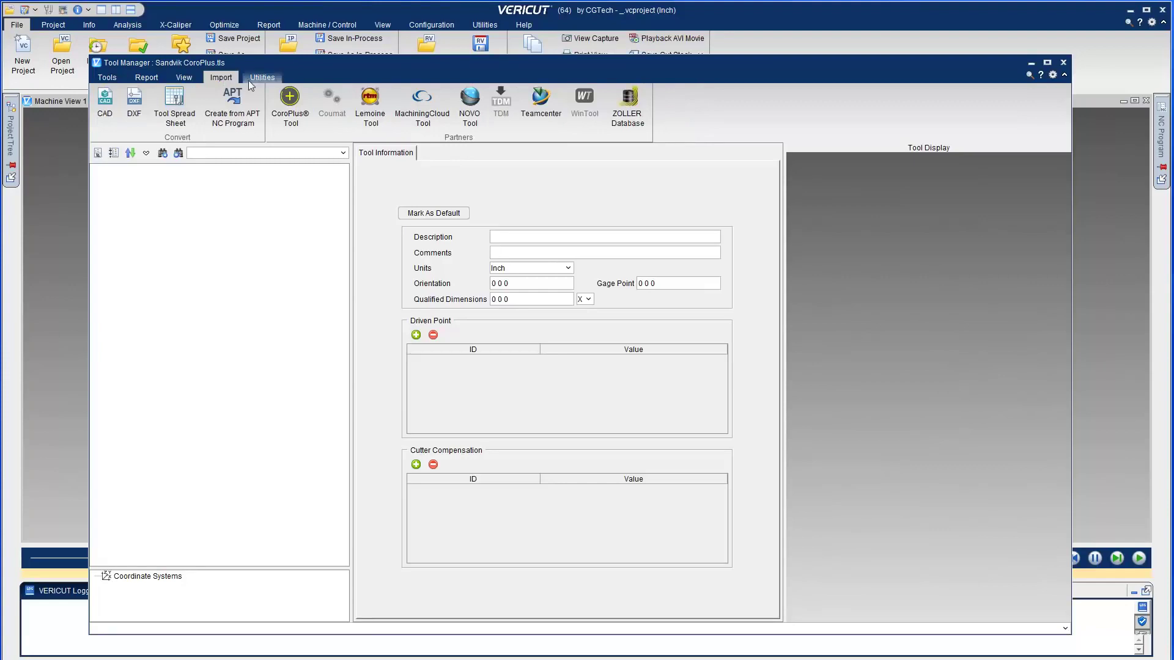
left_click(289, 99)
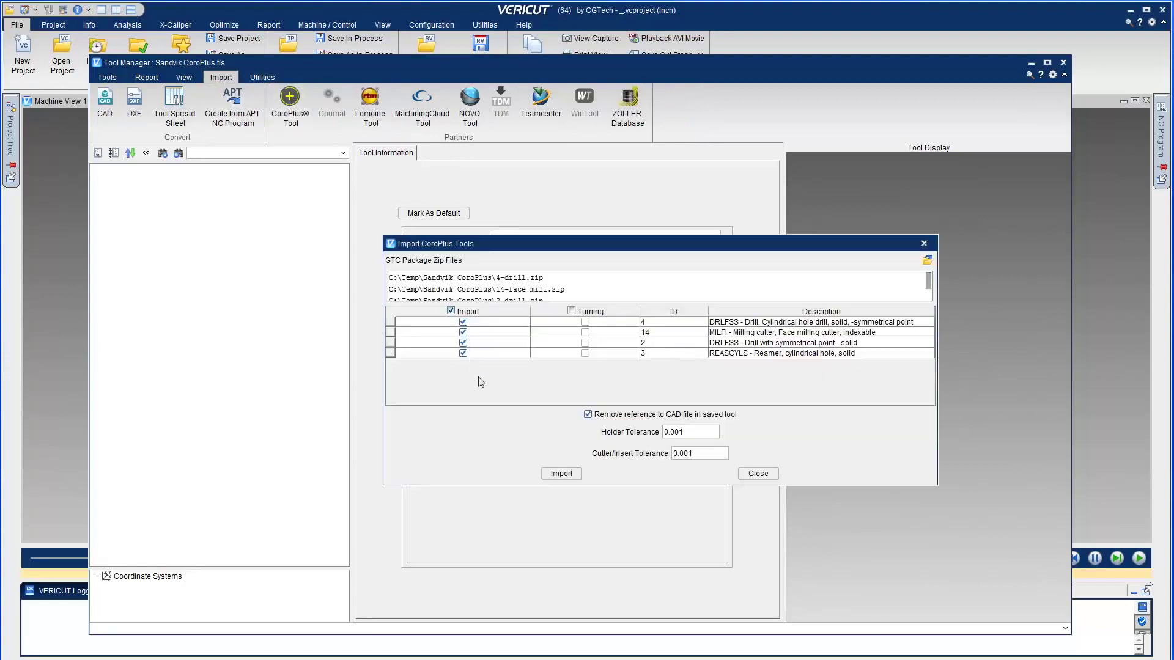
left_click(560, 474)
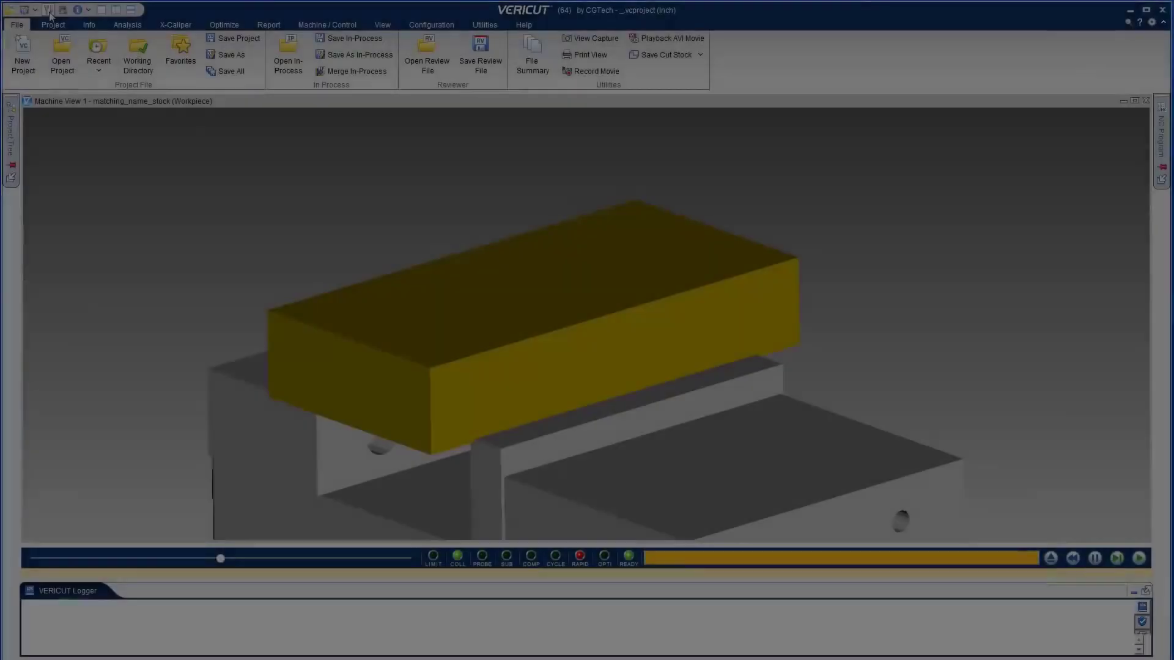
Step: In the Tool Manager, import the 3D face mill of the STP AP214 tools setup sheet from the ZOLLER database
left_click(48, 10)
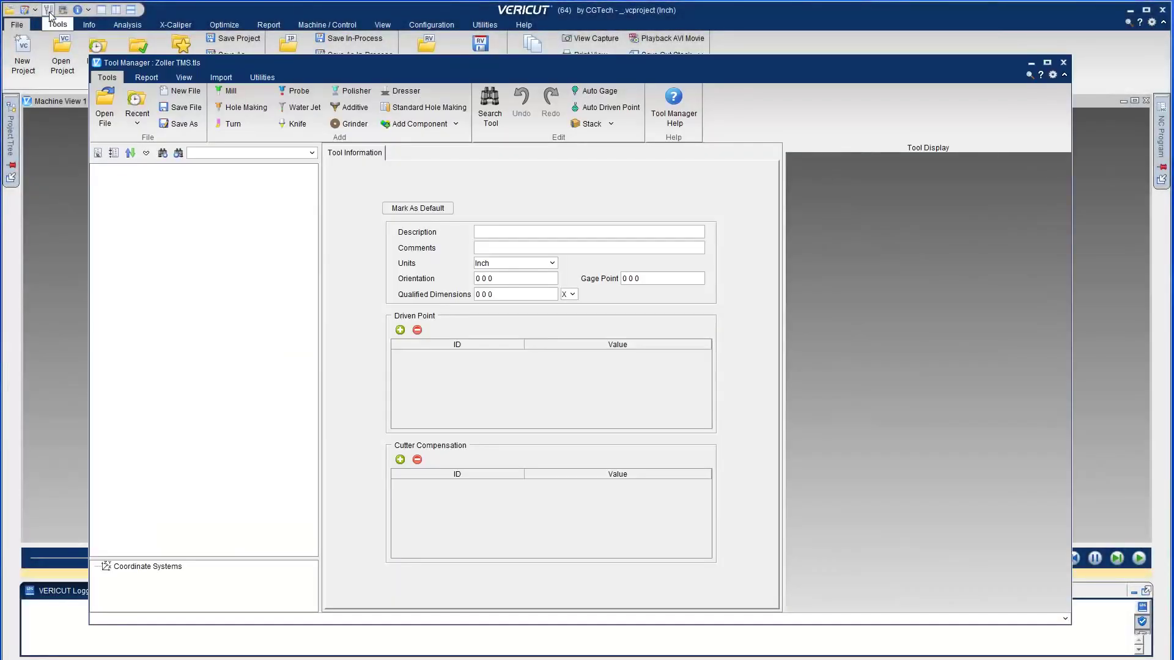
left_click(220, 78)
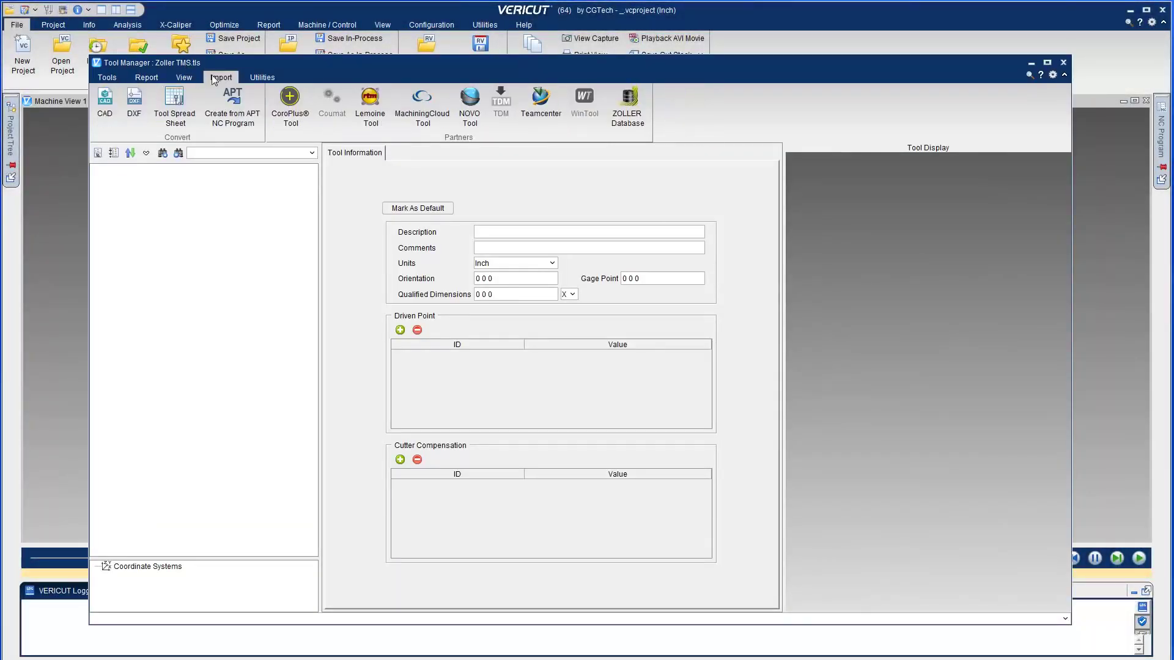
left_click(628, 109)
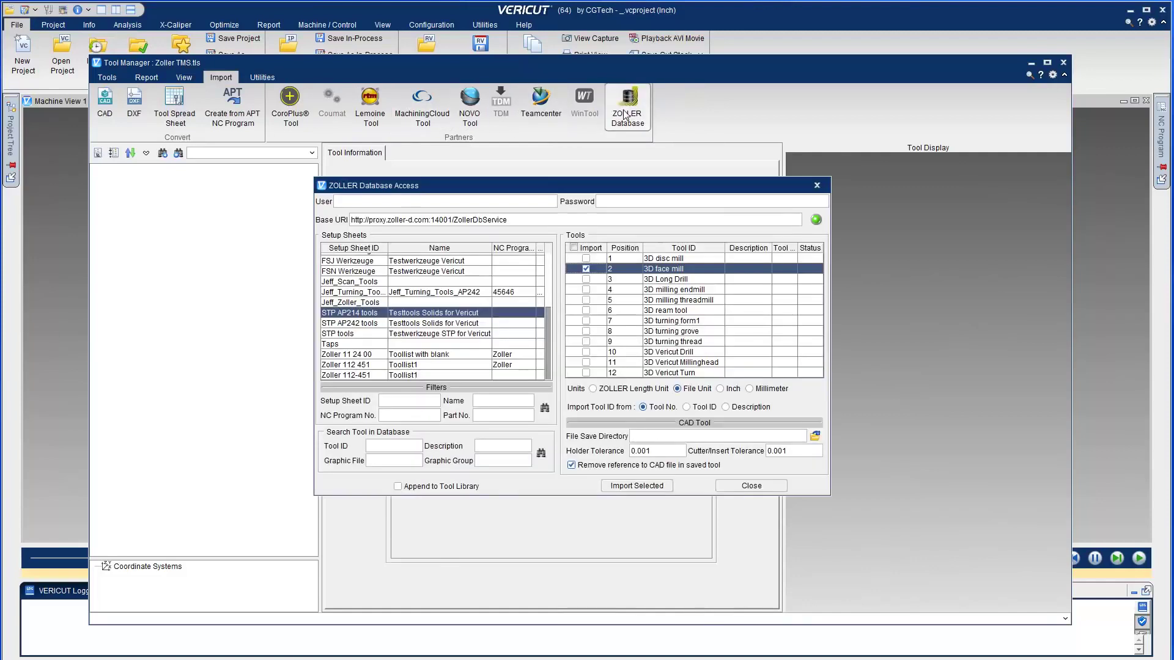
left_click(637, 486)
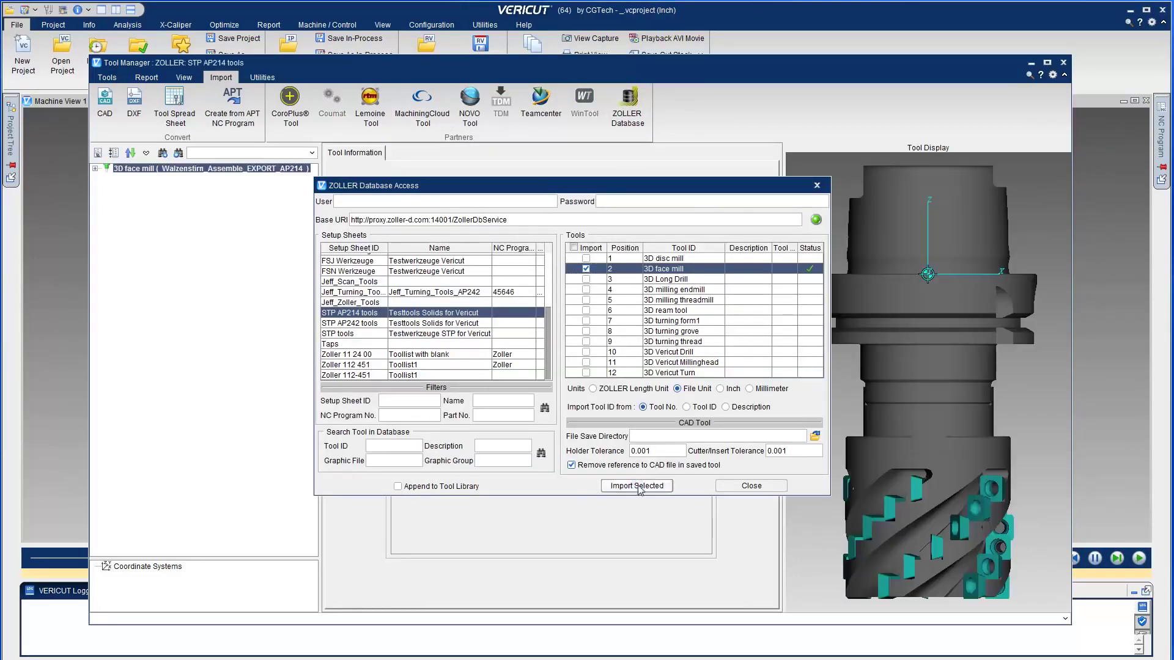
Step: Append tool T_Tap1 from the ZOLLER Taps setup sheet to the tool library and show its Tap component's parameters
left_click(398, 486)
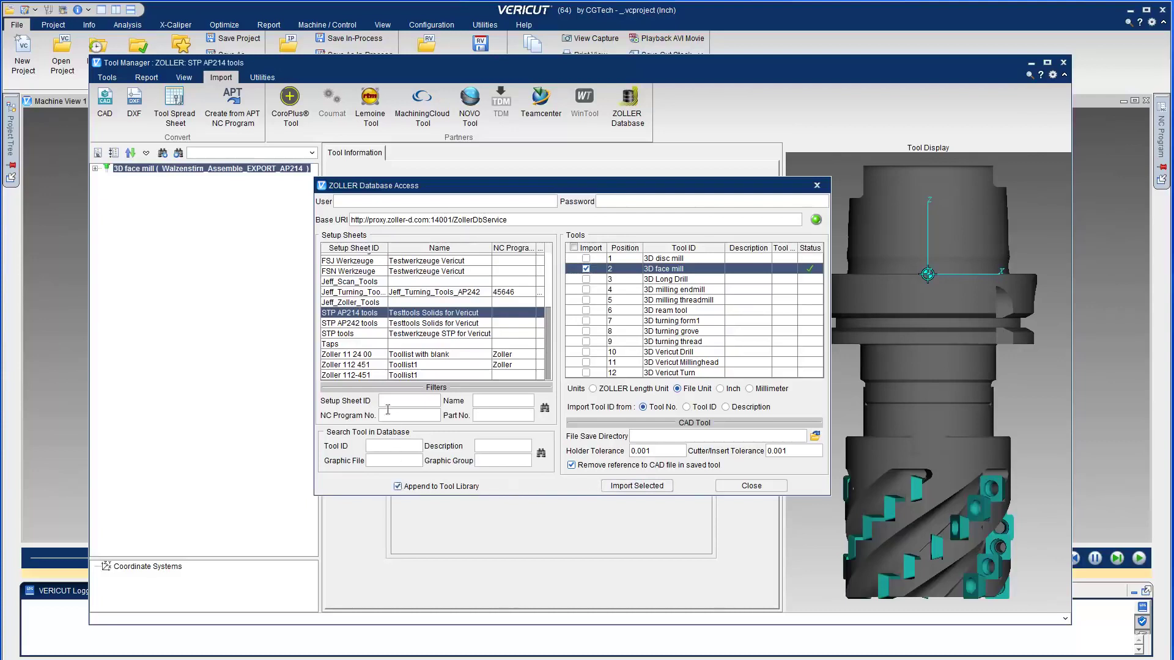
left_click(346, 344)
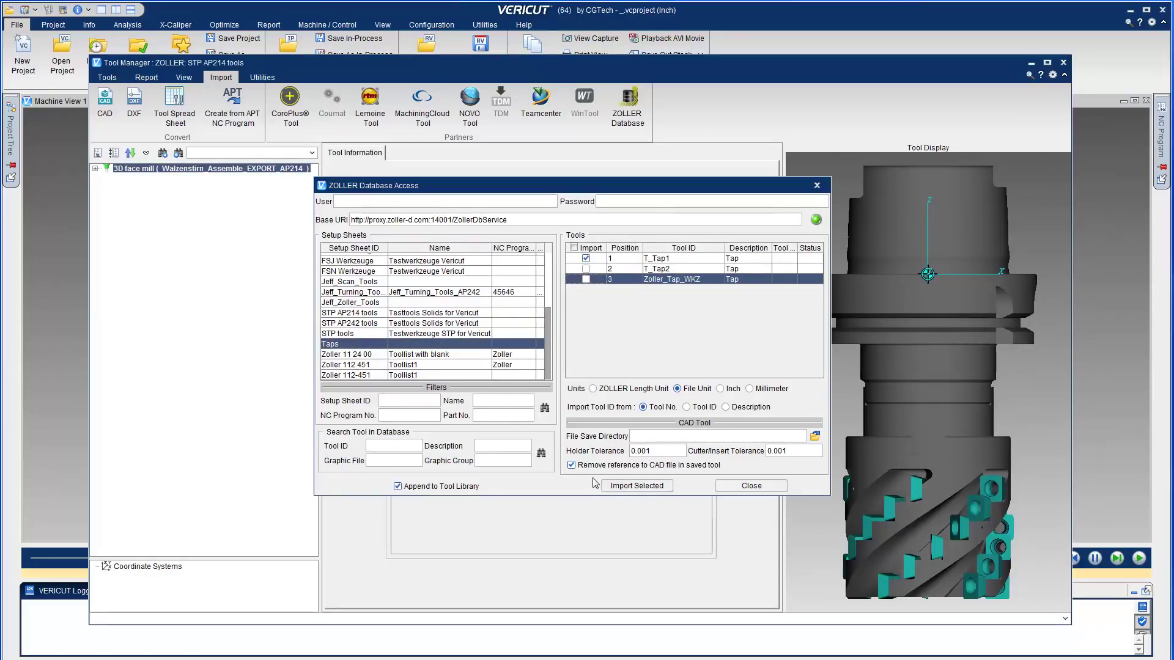
left_click(637, 486)
left_click(751, 486)
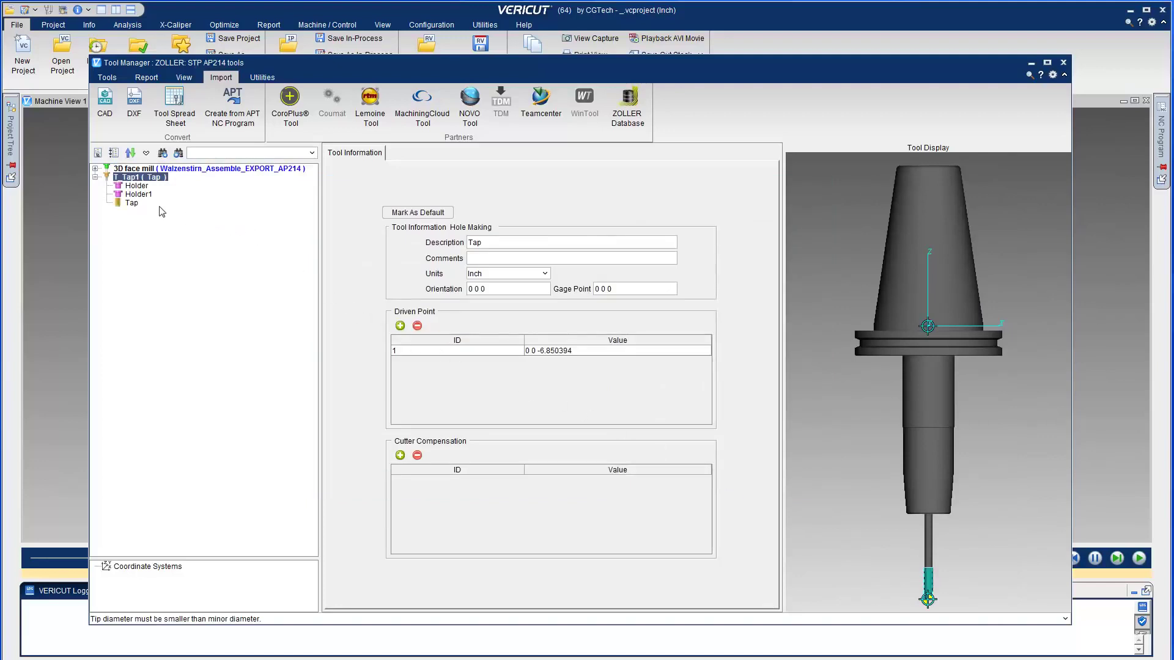
left_click(133, 204)
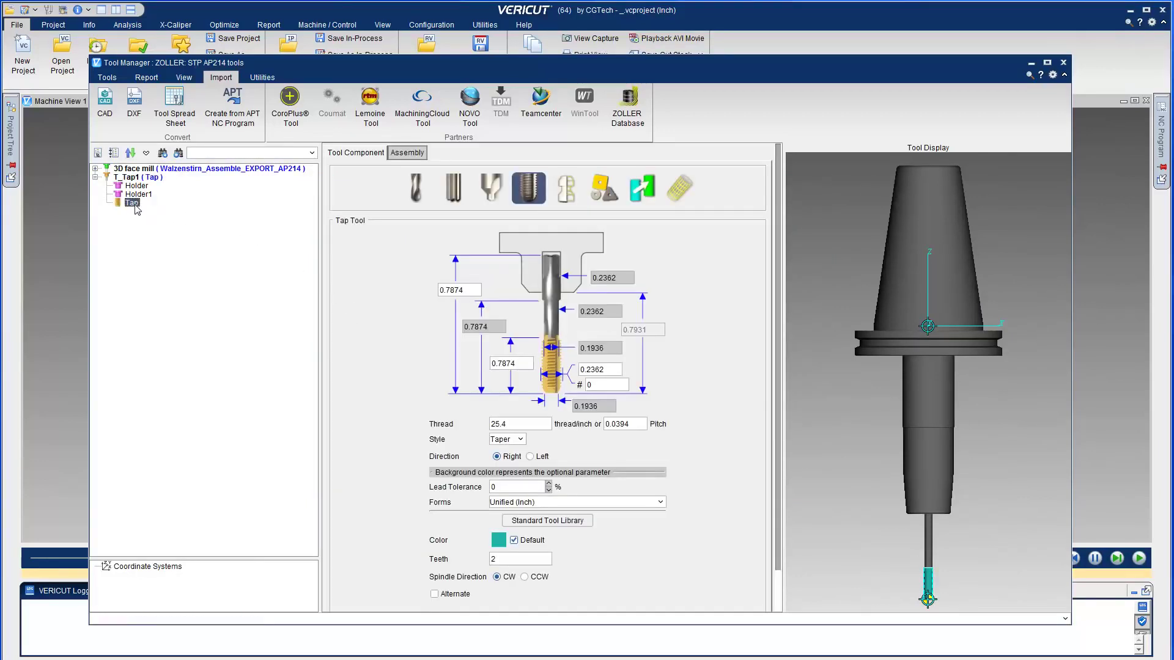